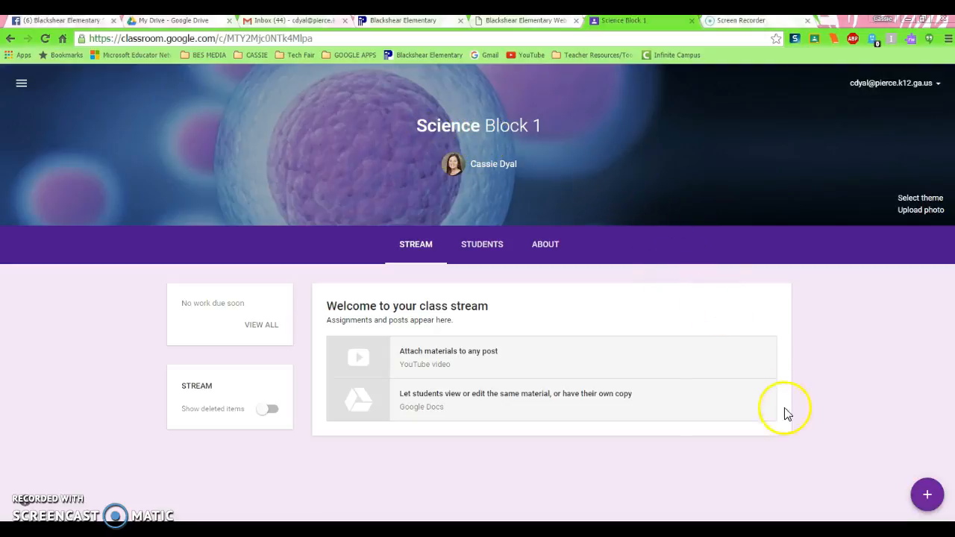
pyautogui.moveTo(925, 508)
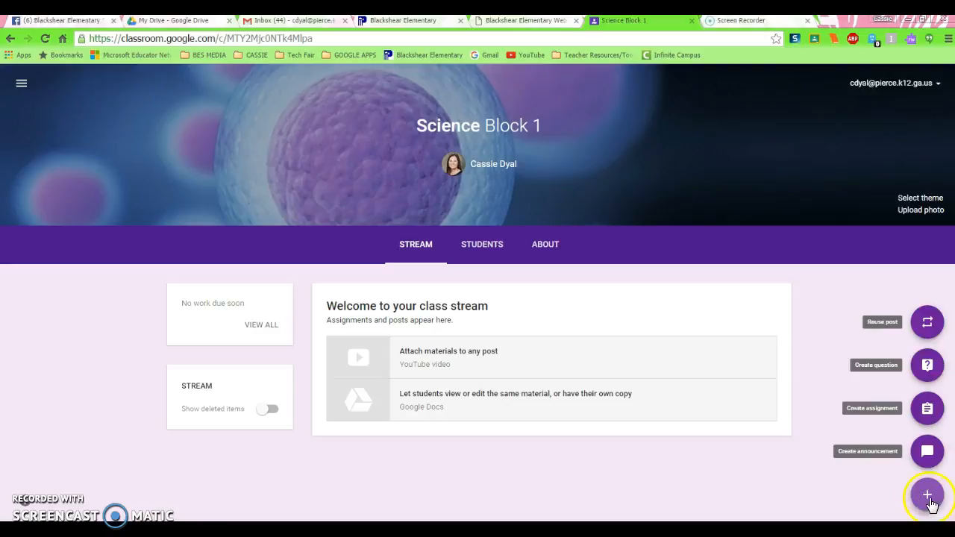
pyautogui.click(929, 422)
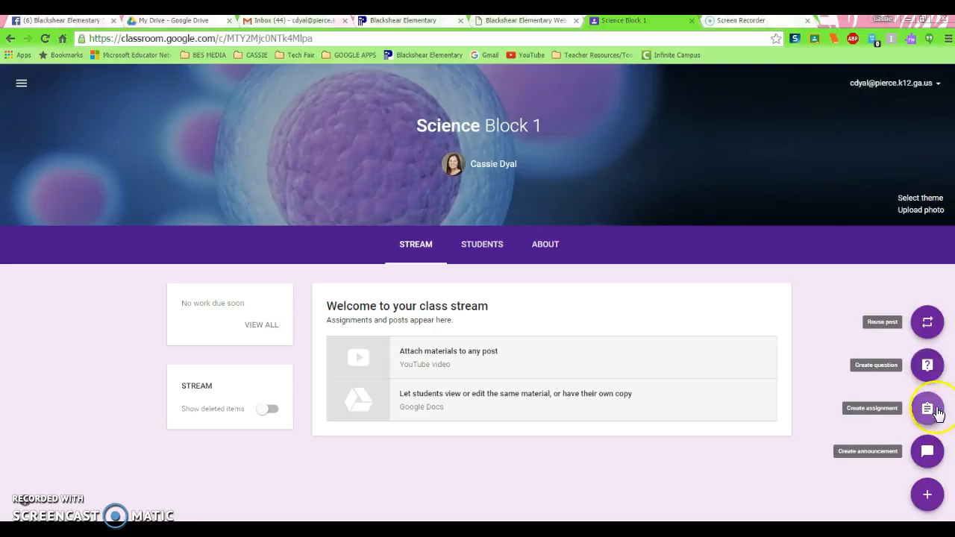
pyautogui.click(928, 459)
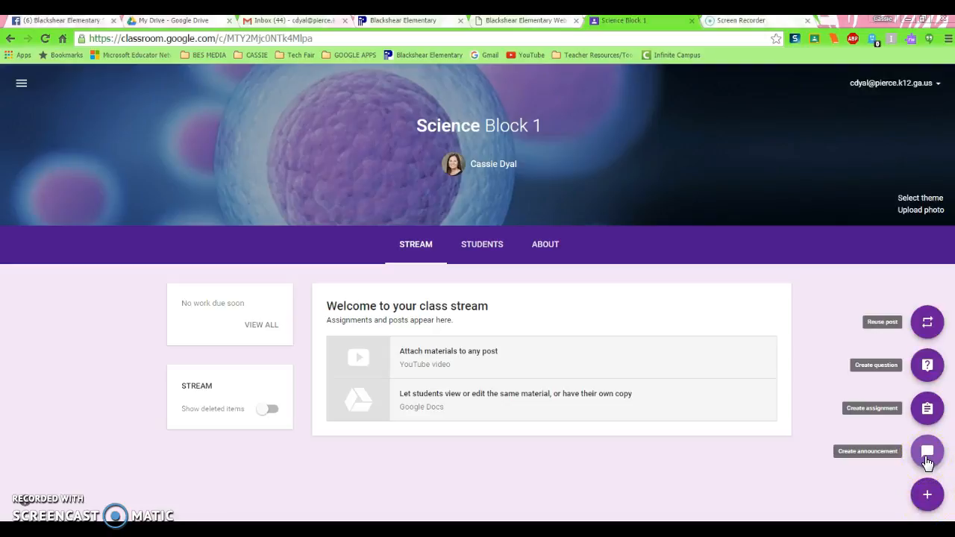
pyautogui.click(736, 429)
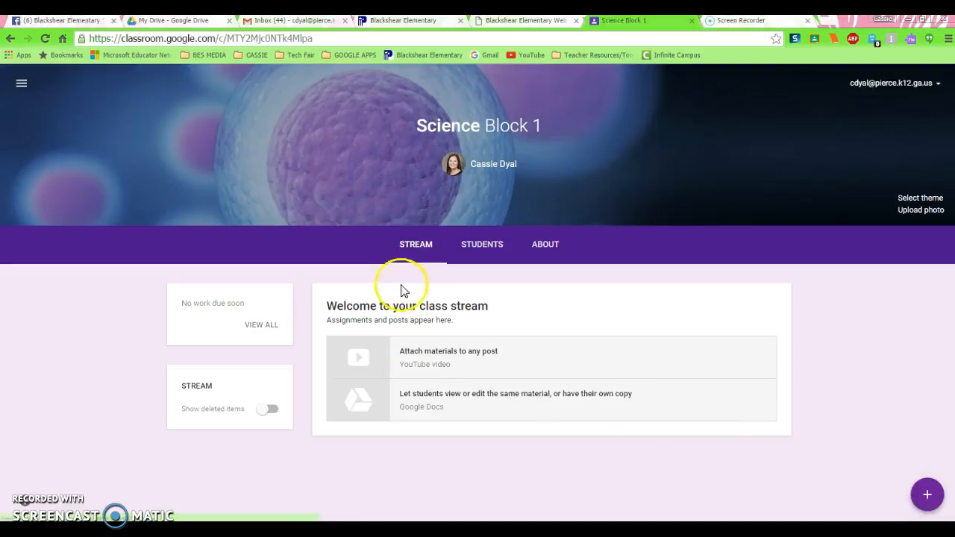
# - Start a new announcement for the Science Block 1 class
pyautogui.click(926, 500)
pyautogui.click(925, 452)
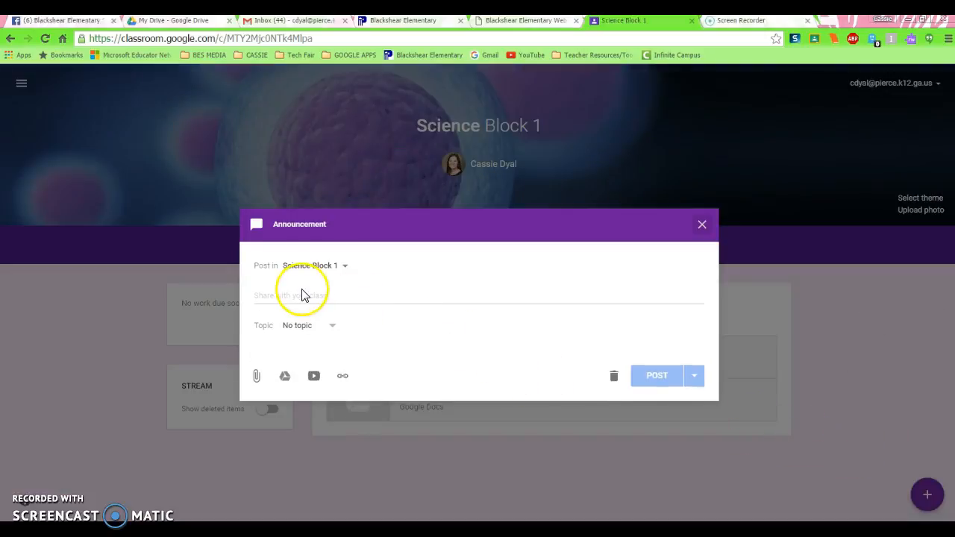
# - Try adding the practice and Google Classroom Training 2016-2017 classes to the announcement, and deselect both again
pyautogui.click(345, 270)
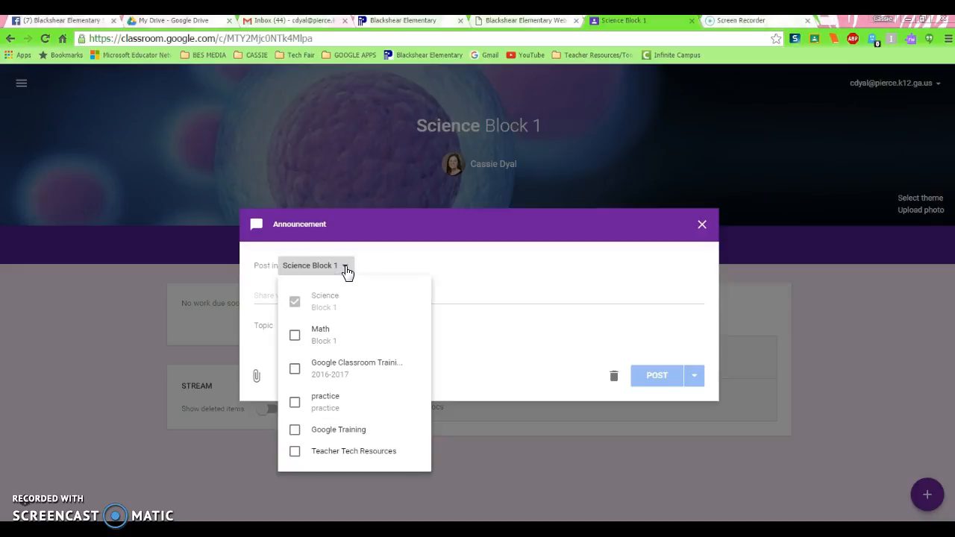
pyautogui.click(300, 409)
pyautogui.click(294, 369)
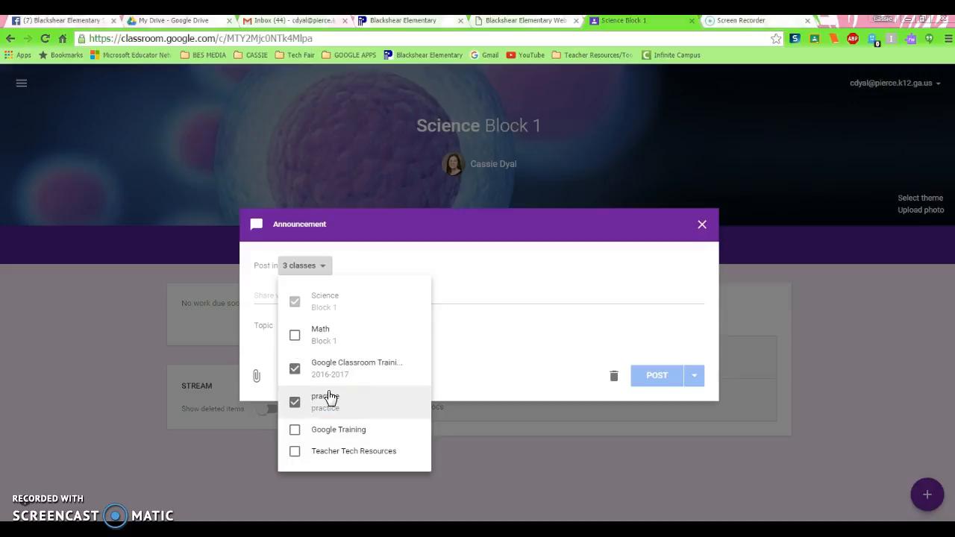
pyautogui.click(295, 403)
pyautogui.click(295, 371)
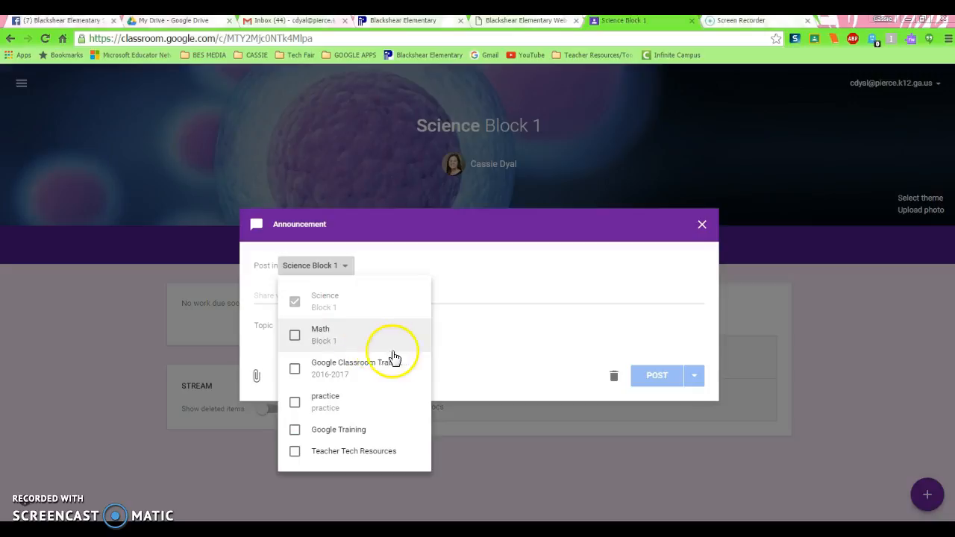
pyautogui.click(464, 330)
# - Enter "Welcome to the class!" as the announcement's message
pyautogui.click(287, 296)
pyautogui.write('We')
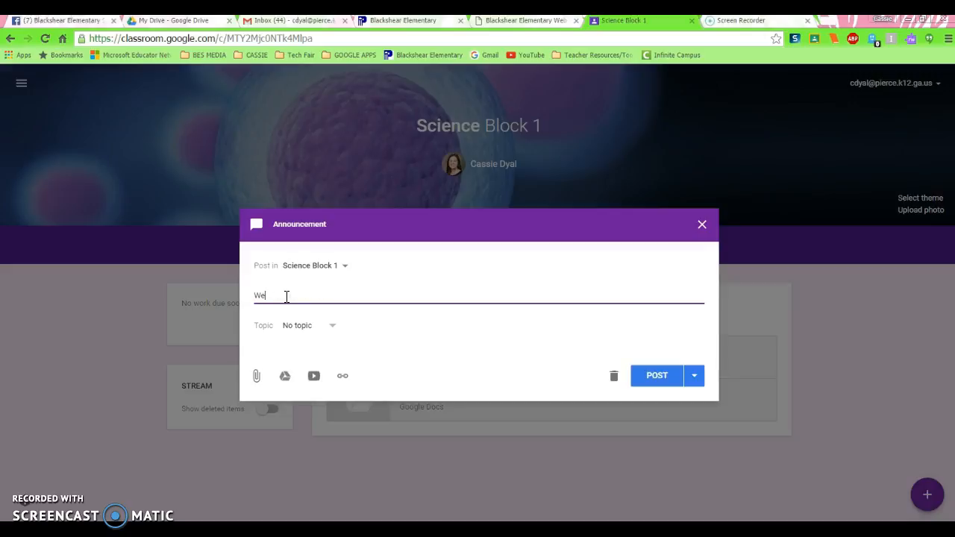
pyautogui.write('lcome to the class!')
pyautogui.click(334, 330)
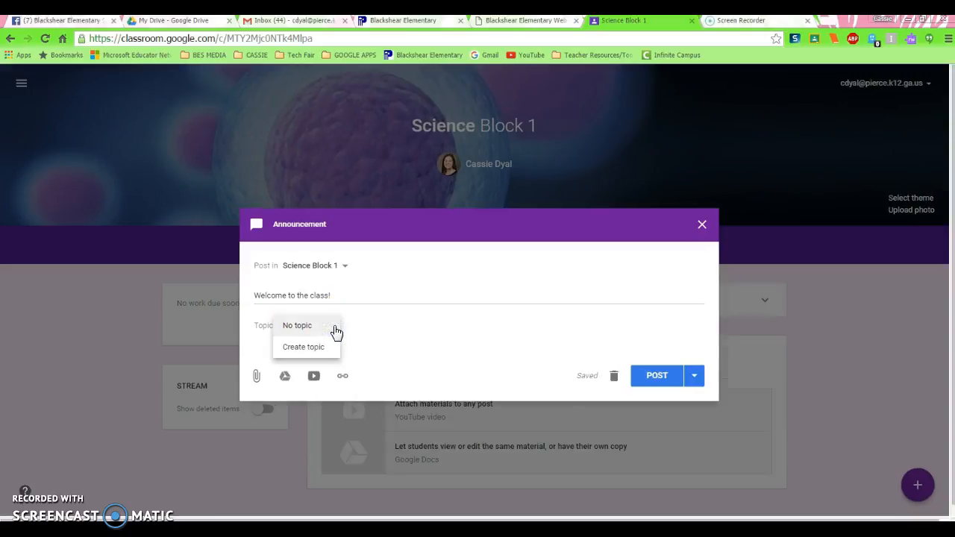
pyautogui.click(304, 354)
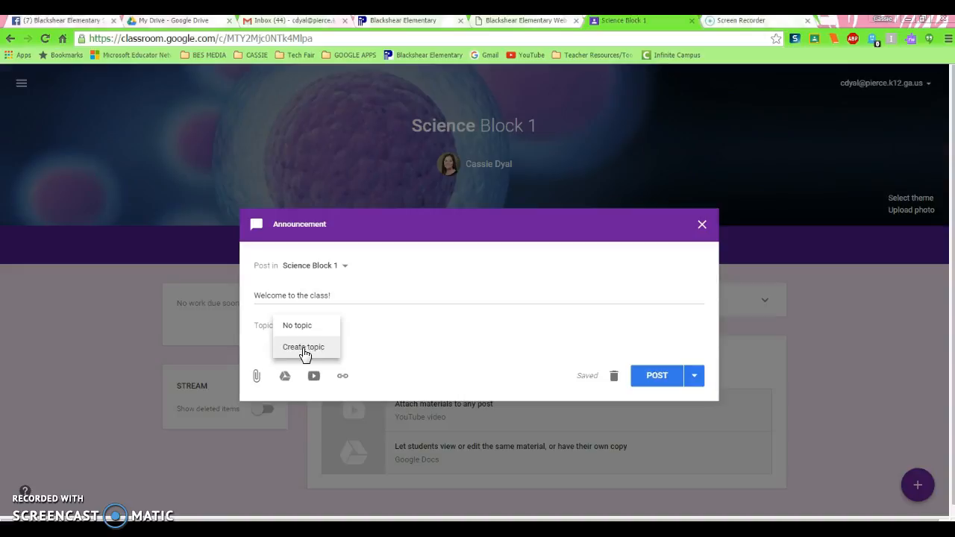
pyautogui.click(349, 340)
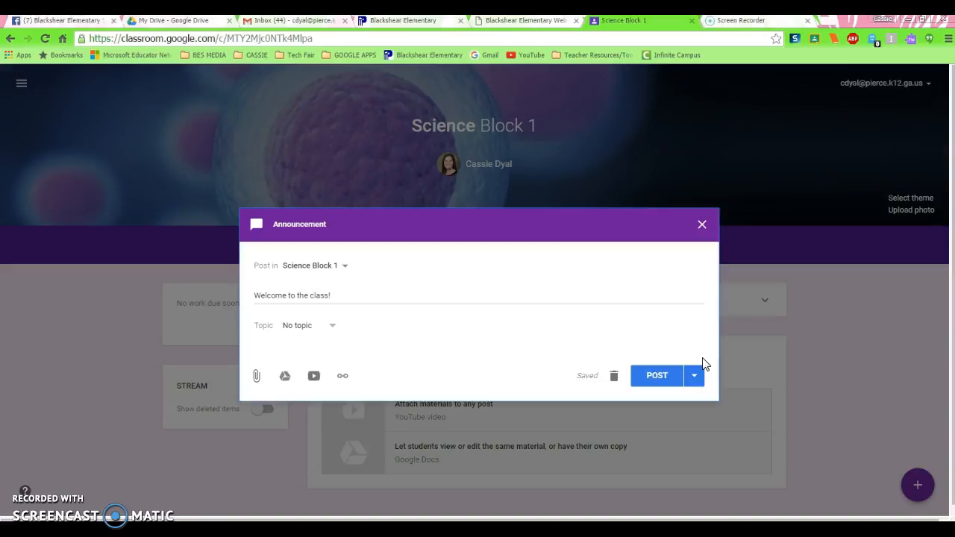
# - Examine the announcement's scheduling options, including the date calendar, and return to the announcement without scheduling it
pyautogui.click(695, 377)
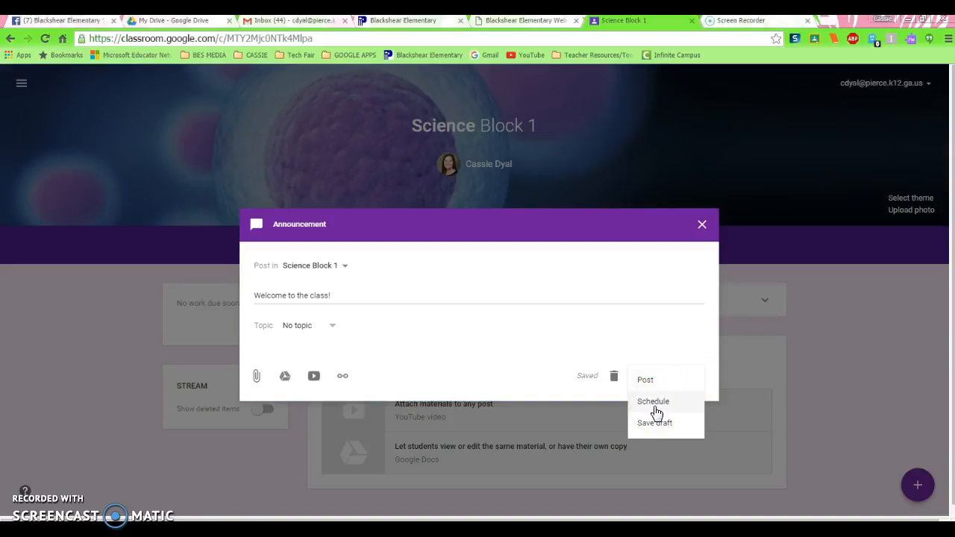
pyautogui.click(654, 403)
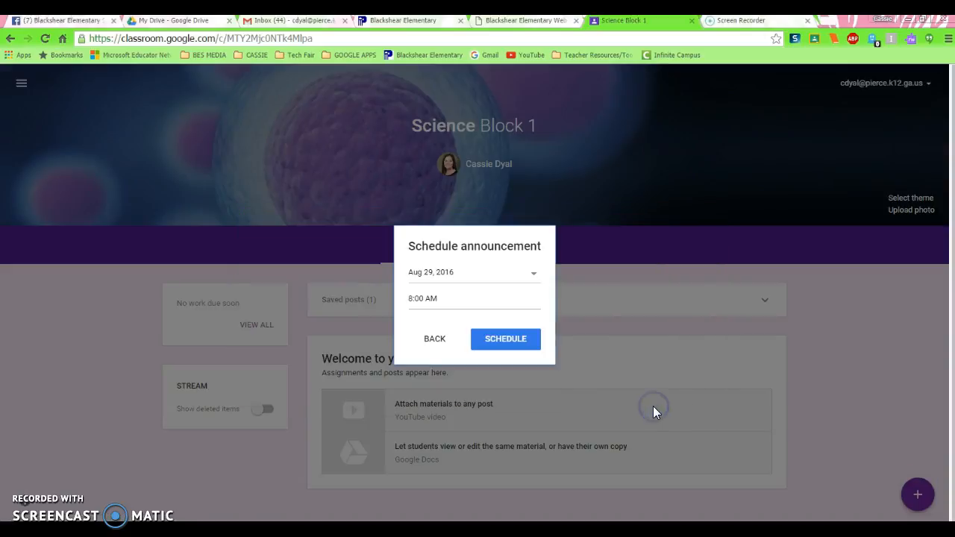
pyautogui.click(533, 275)
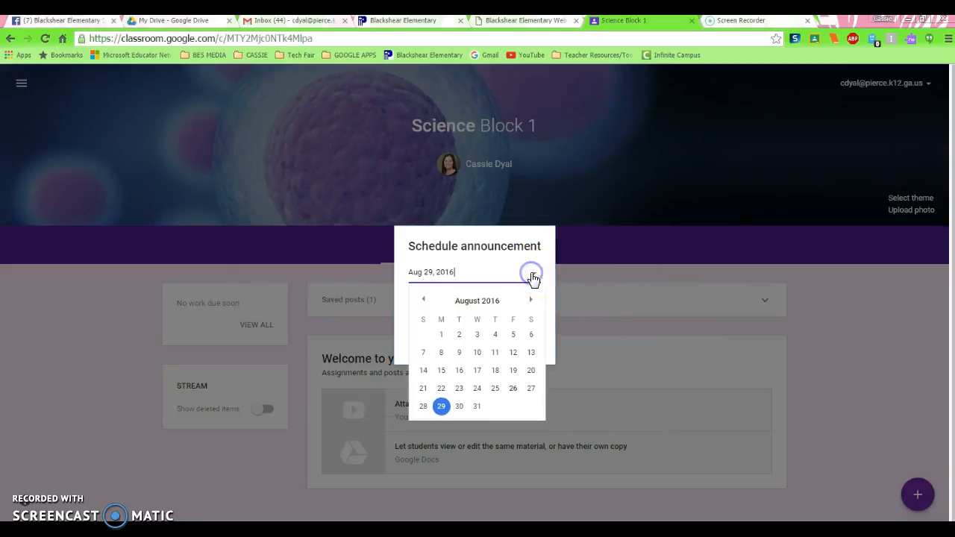
pyautogui.click(530, 300)
pyautogui.click(423, 299)
pyautogui.click(462, 275)
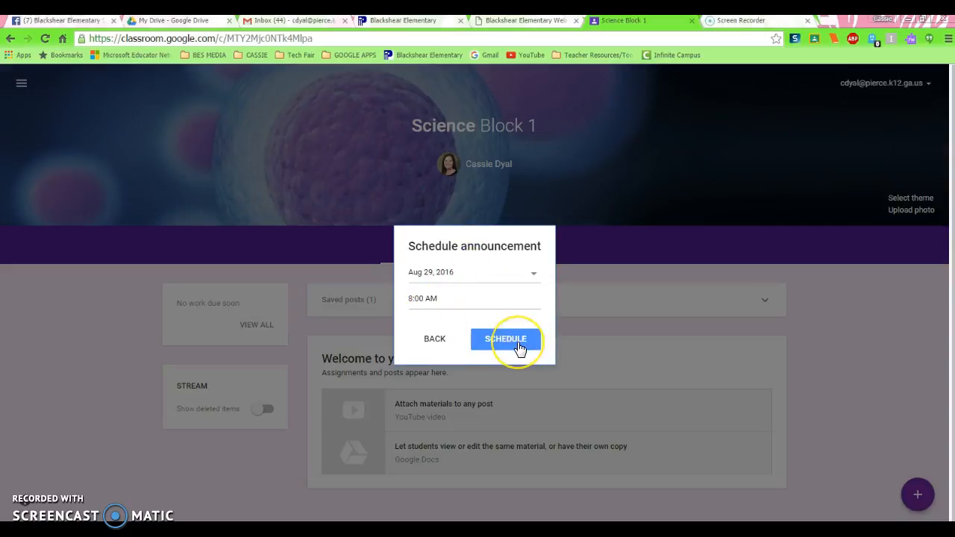
pyautogui.click(457, 345)
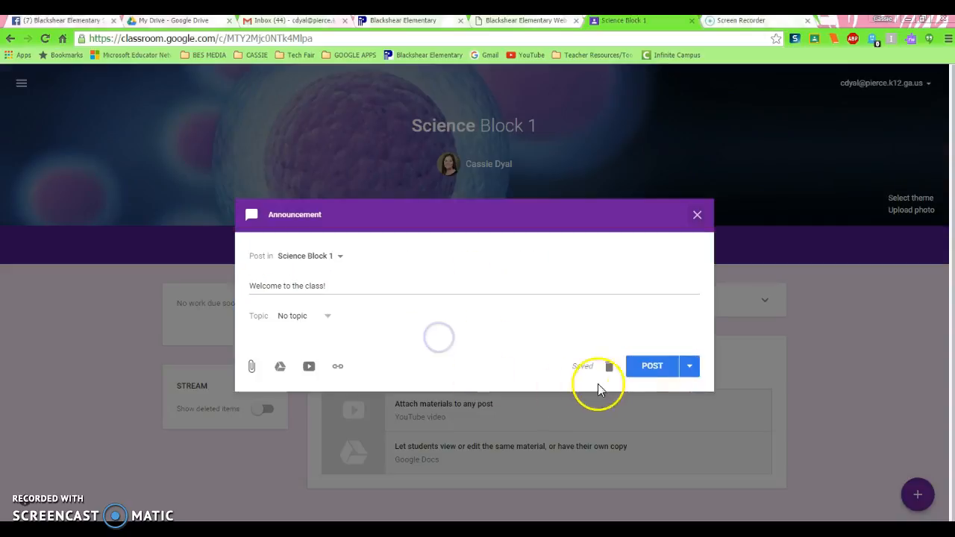
# - Post the welcome announcement to the class stream
pyautogui.click(655, 370)
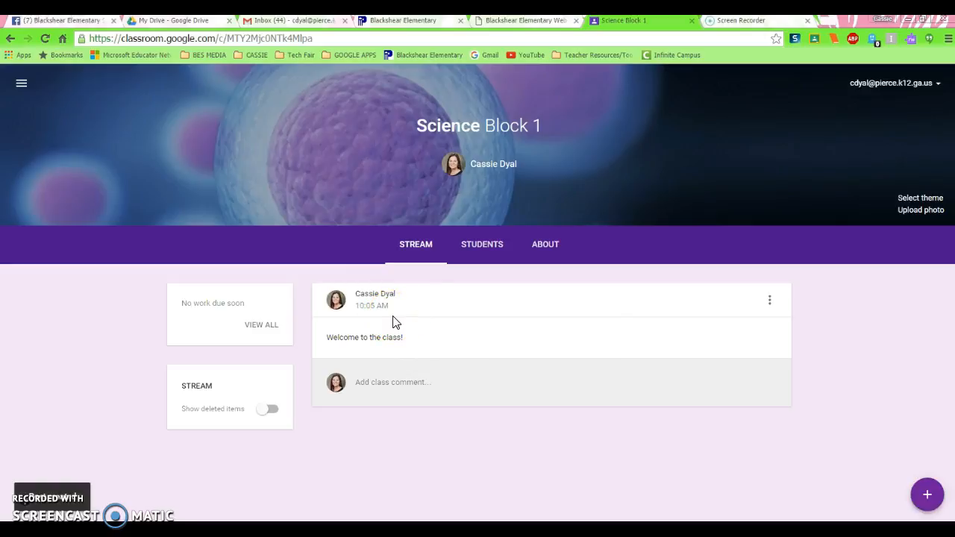
# - Create a new assignment for Science Block 1 and title it "Hurricanes vs Tornadoes"
pyautogui.moveTo(925, 499)
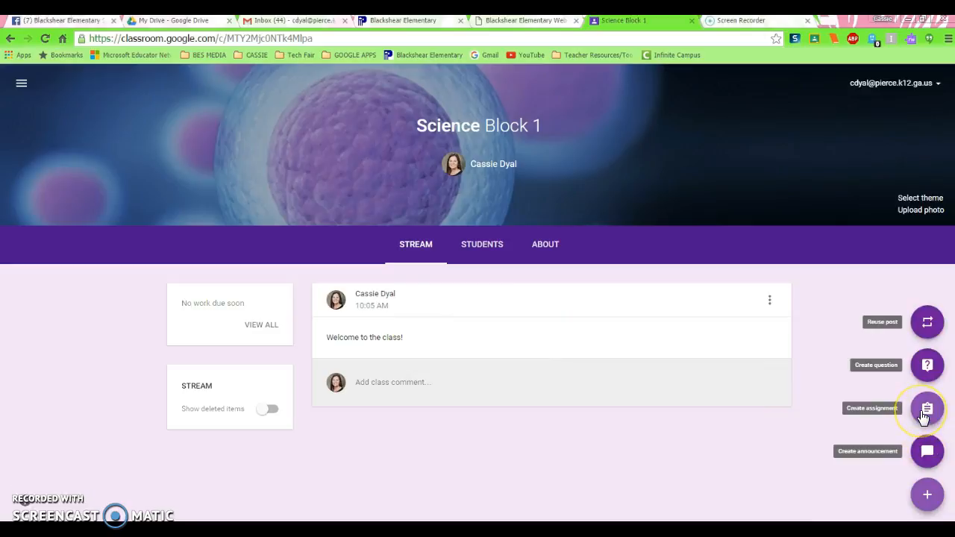
pyautogui.click(924, 412)
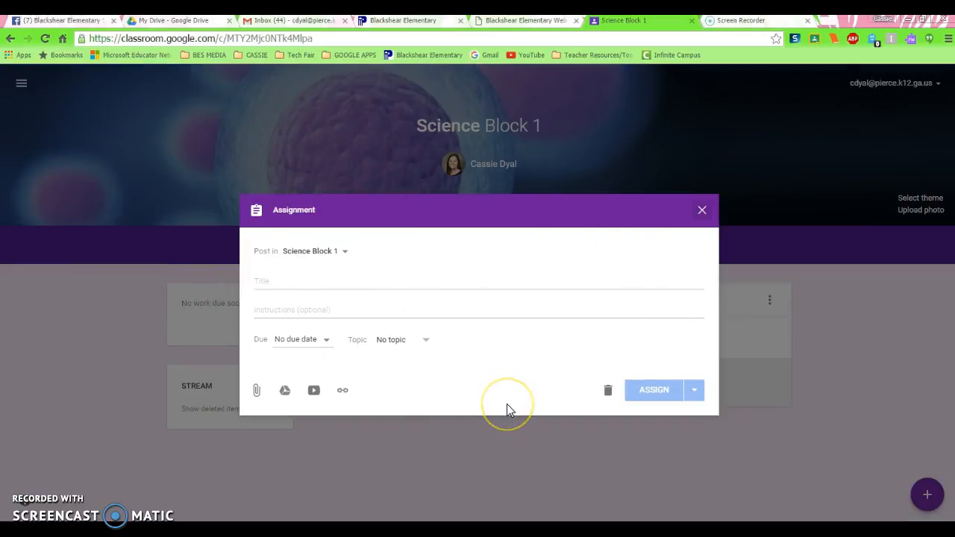
pyautogui.click(346, 255)
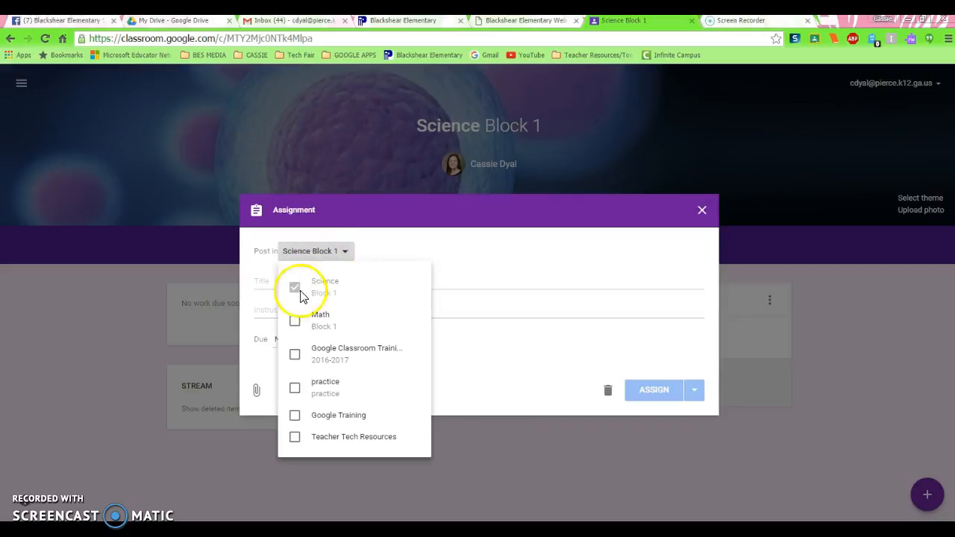
pyautogui.click(391, 251)
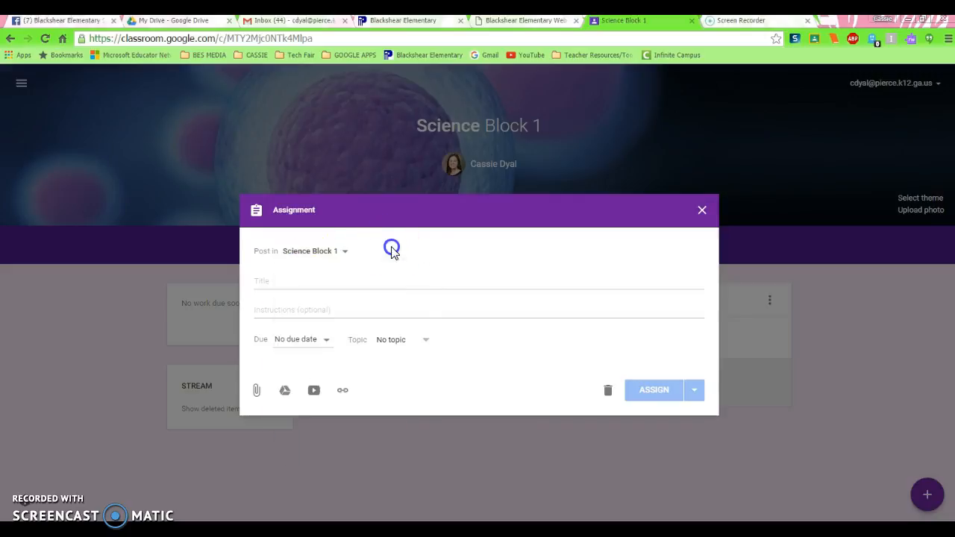
pyautogui.click(278, 282)
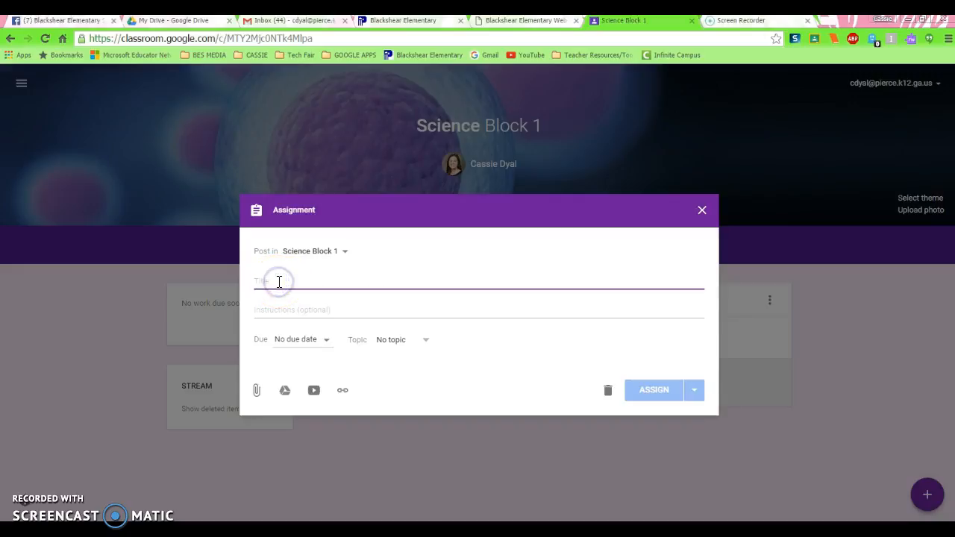
pyautogui.write('Hurrica')
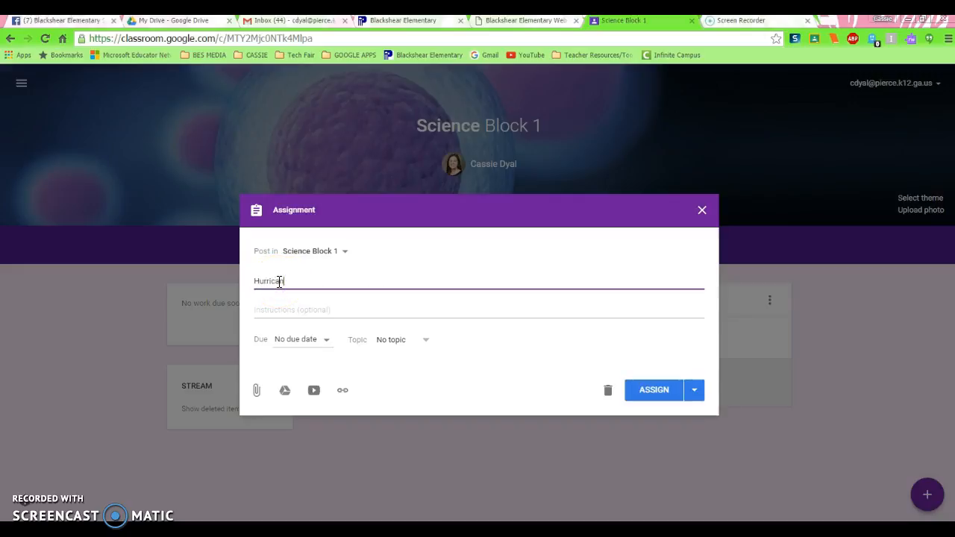
pyautogui.write('nes vs Tornadoes')
# - Enter the instructions "Please watch the video. Then, write a brief paragraph detailing how tornadoes and hurricanes are similar and different."
pyautogui.click(277, 305)
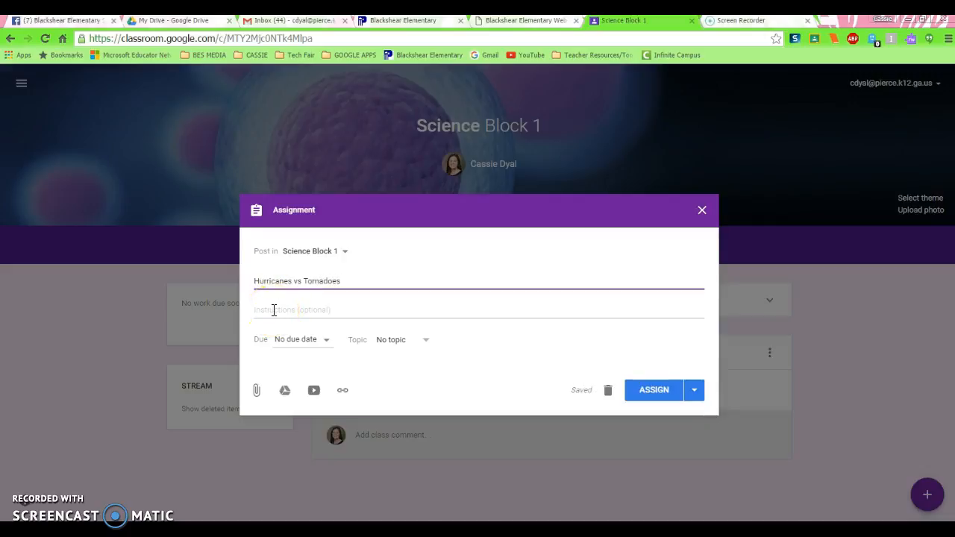
pyautogui.click(274, 310)
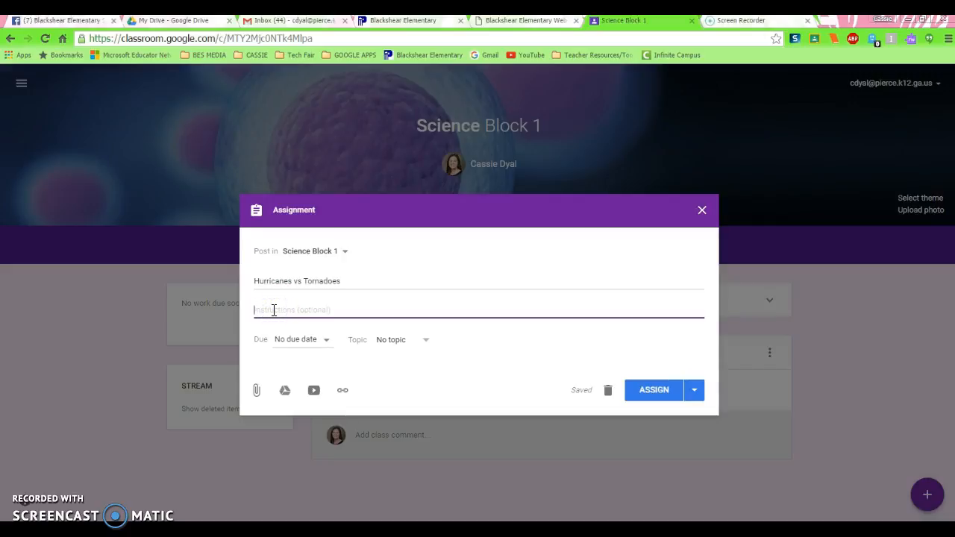
pyautogui.write('Please watch the video.  Then, write a brief pa')
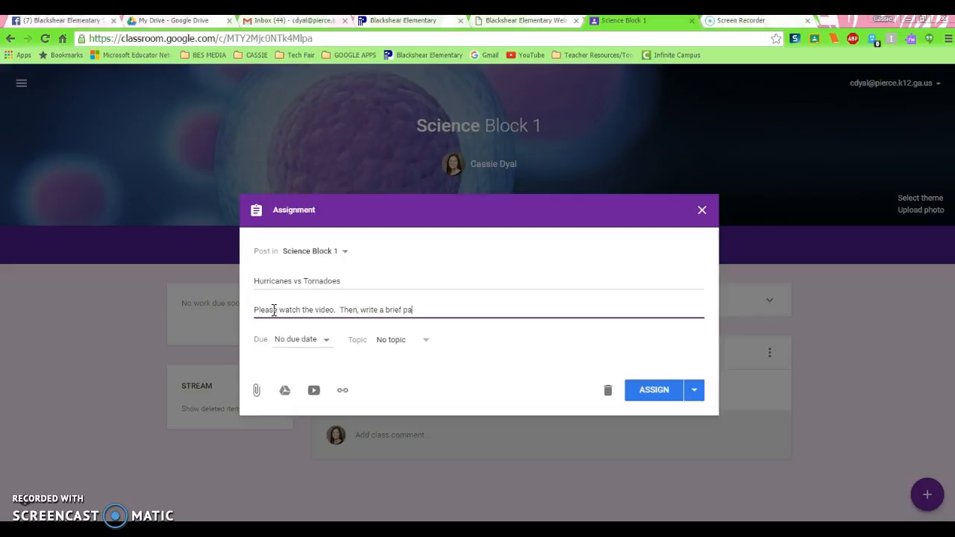
pyautogui.write('ragraph detailing how tor')
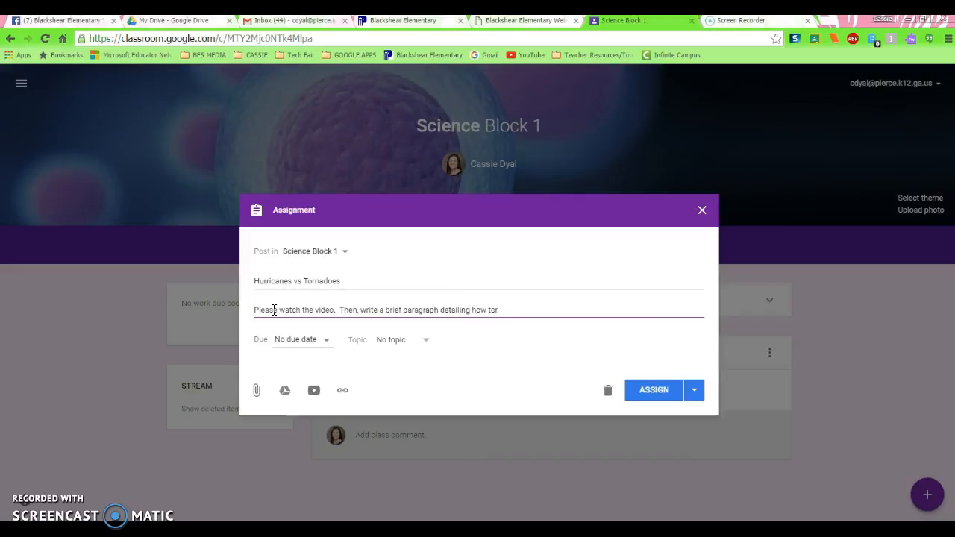
pyautogui.write('nadoes and hu')
pyautogui.write('r')
pyautogui.write('cane')
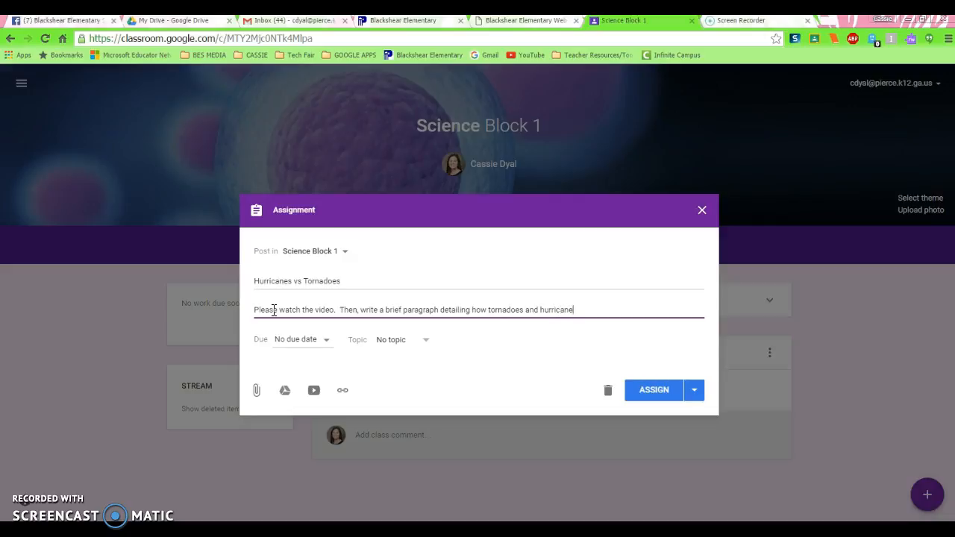
pyautogui.write('s are similar and different.')
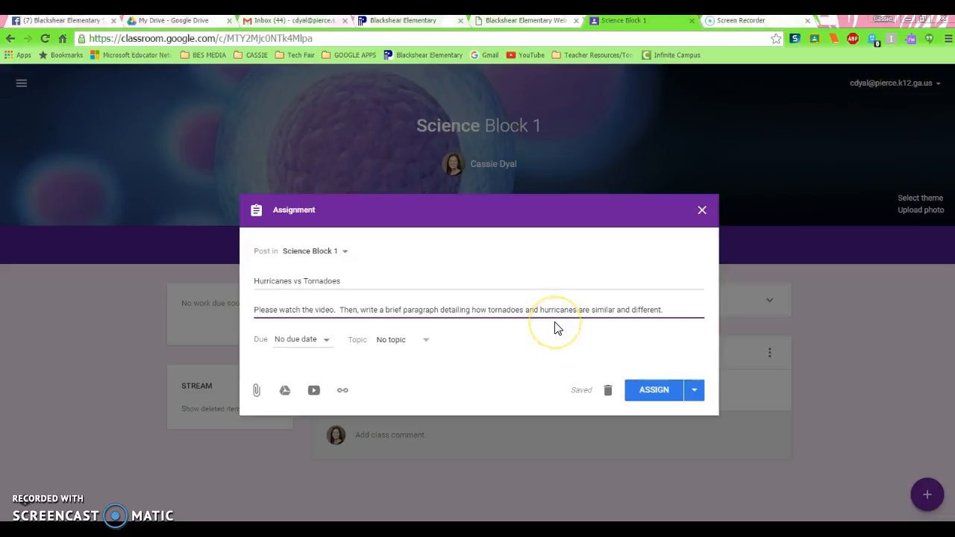
# - Set the assignment's due date to August 31, 2016
pyautogui.click(327, 342)
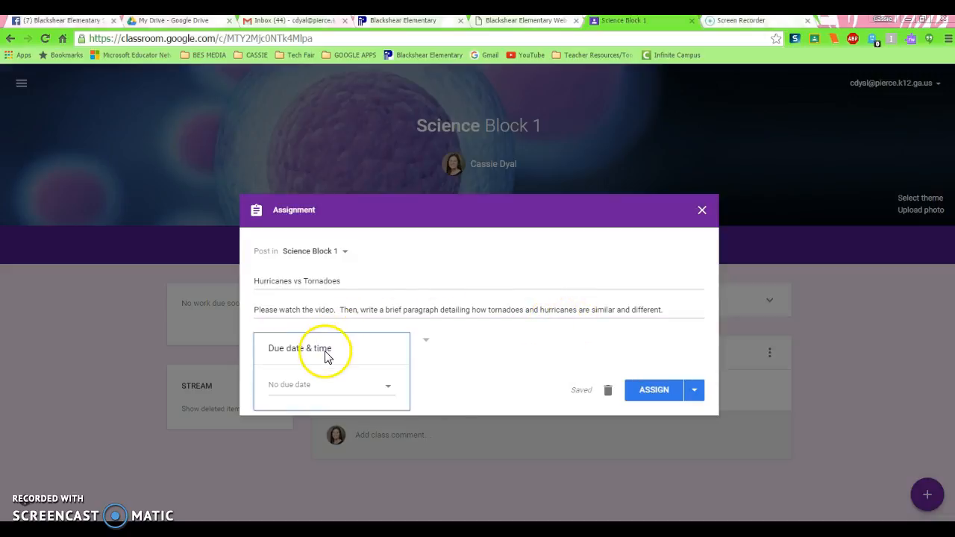
pyautogui.click(389, 390)
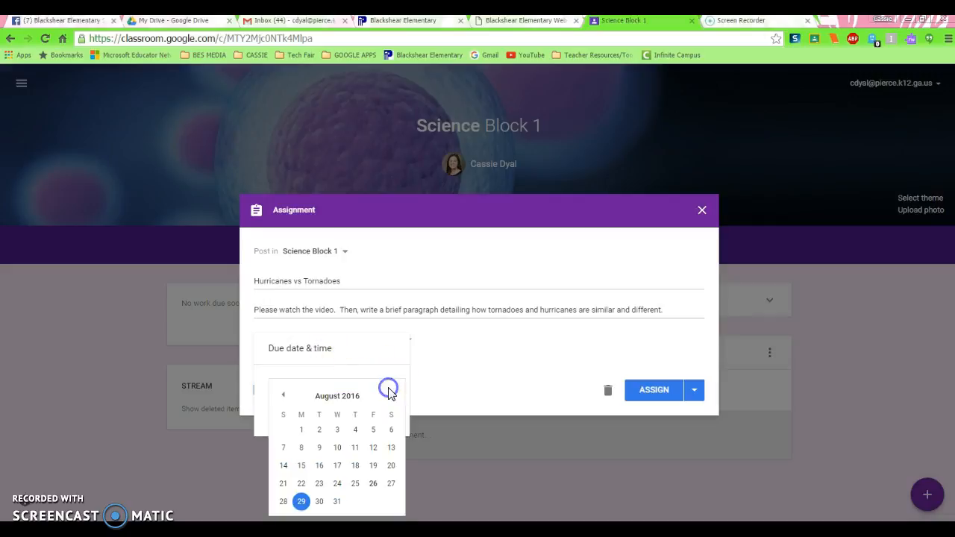
pyautogui.click(338, 502)
pyautogui.click(441, 387)
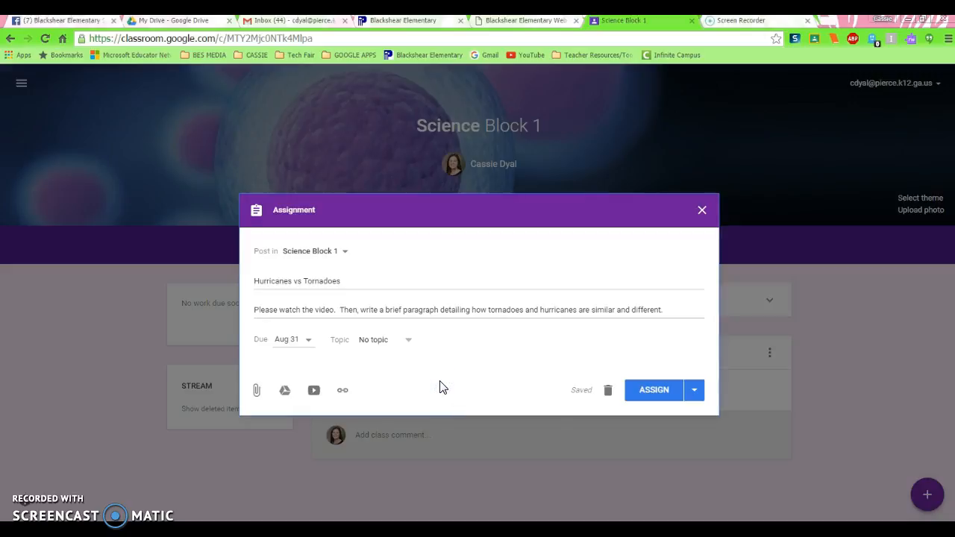
# - Create the topic "Hurricanes" for the assignment
pyautogui.click(410, 341)
pyautogui.click(393, 365)
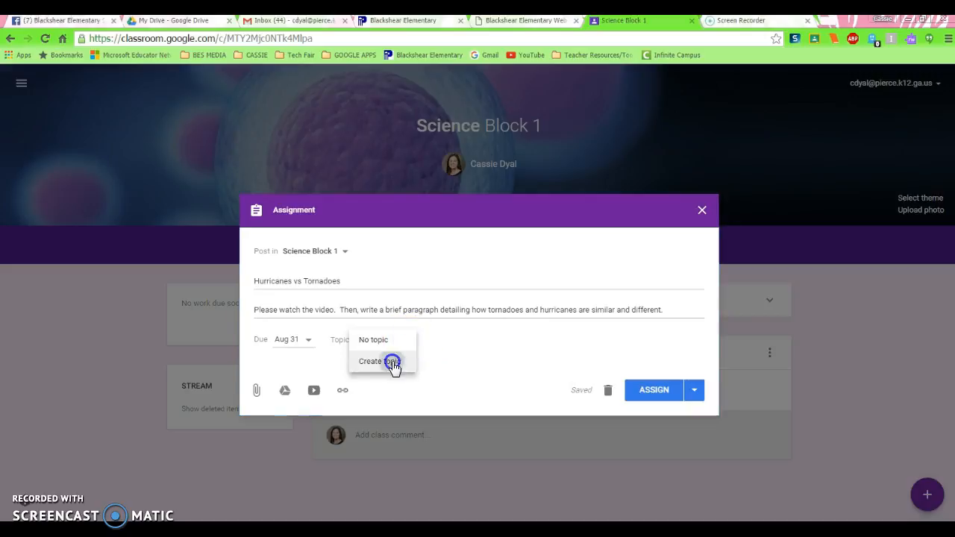
pyautogui.write('Hurr')
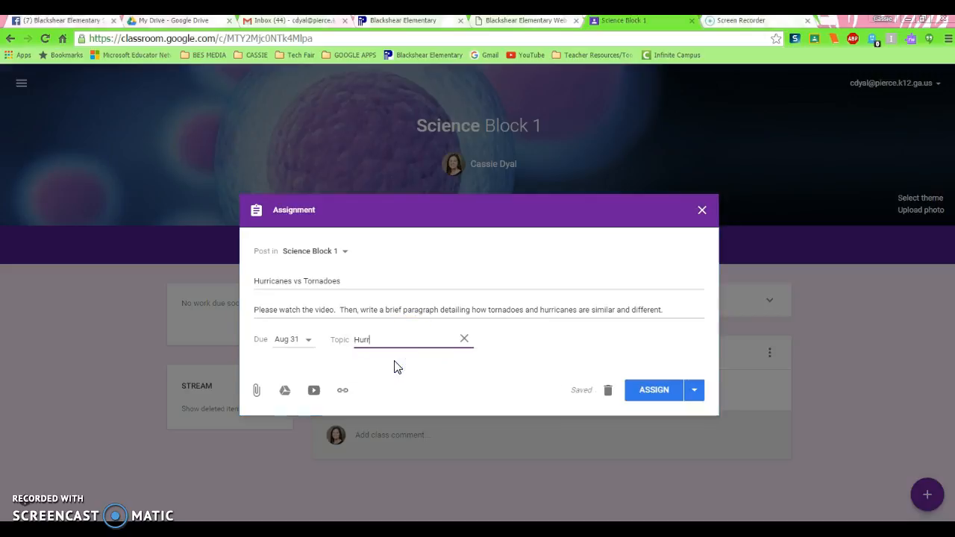
pyautogui.write('icanes')
pyautogui.click(395, 365)
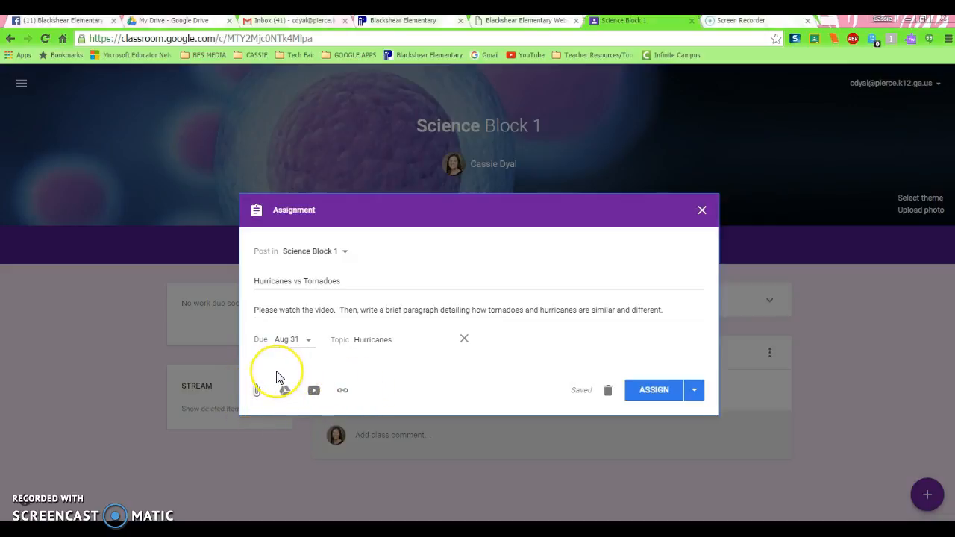
pyautogui.click(258, 390)
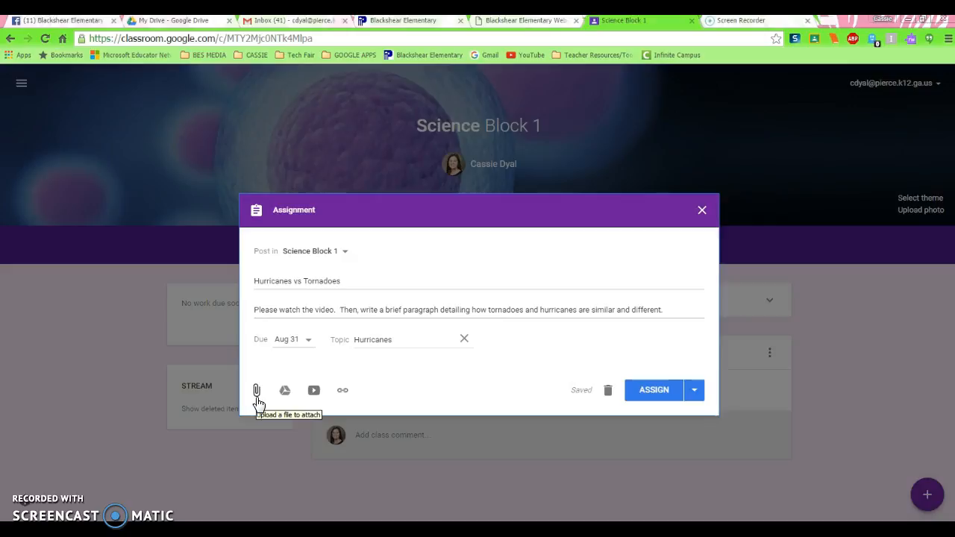
pyautogui.click(283, 396)
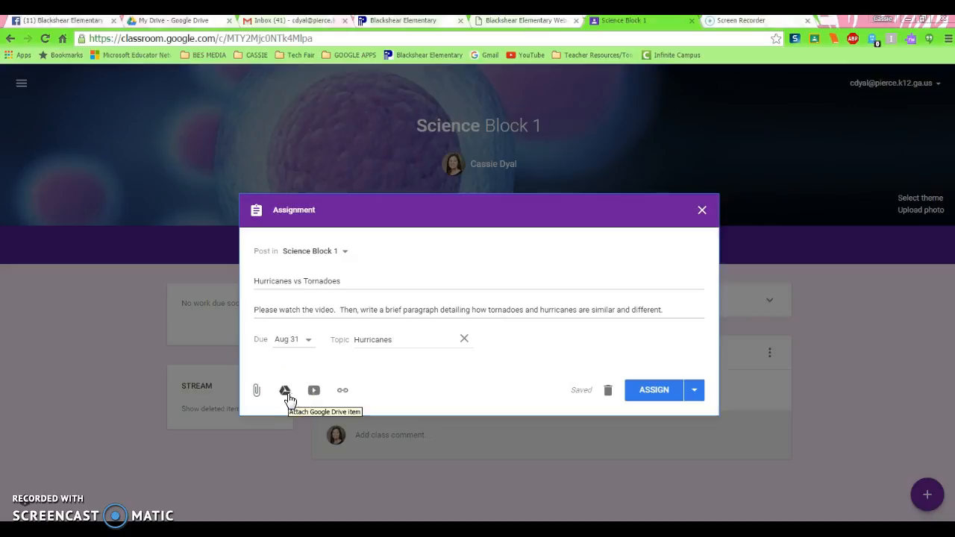
pyautogui.click(313, 399)
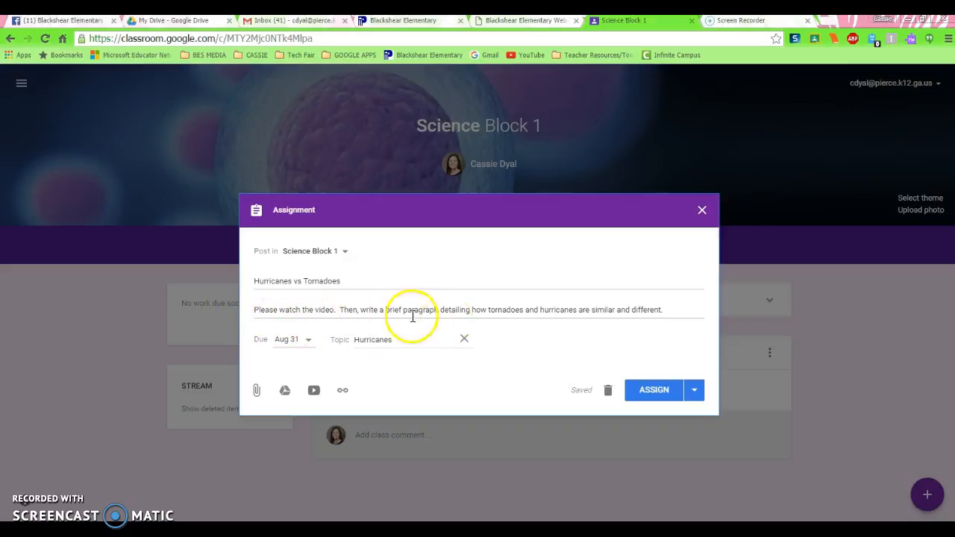
# - Search YouTube for "hurricanes vs tornadoes" to find a video for the assignment
pyautogui.click(314, 393)
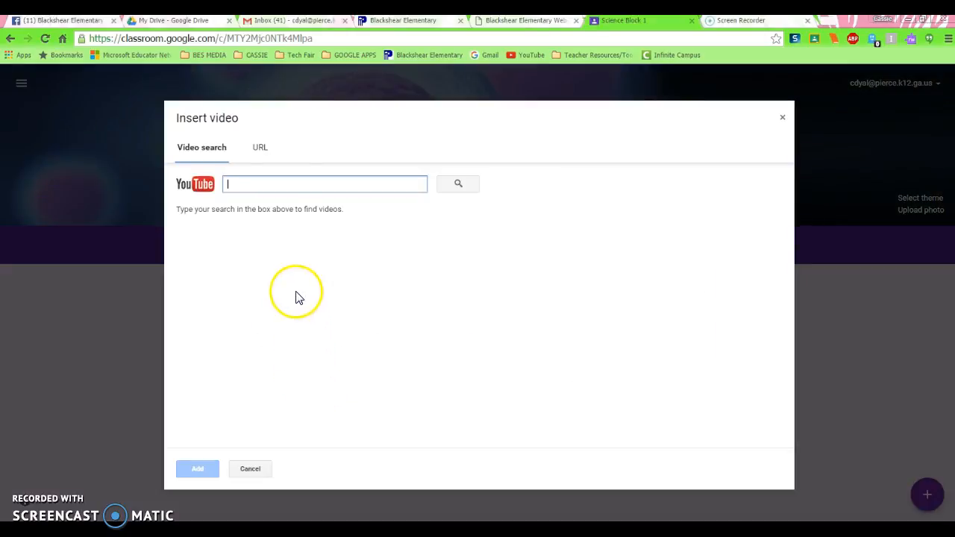
pyautogui.click(261, 149)
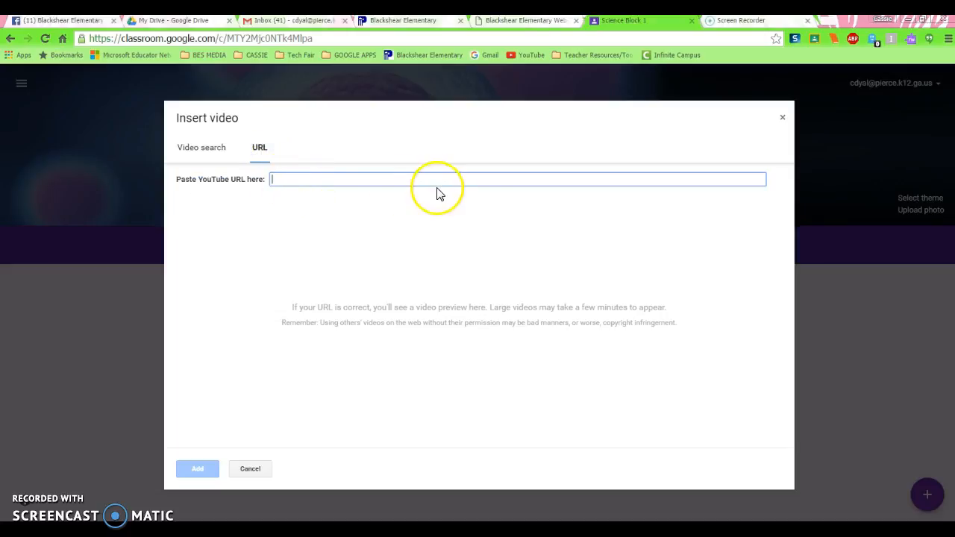
pyautogui.click(200, 147)
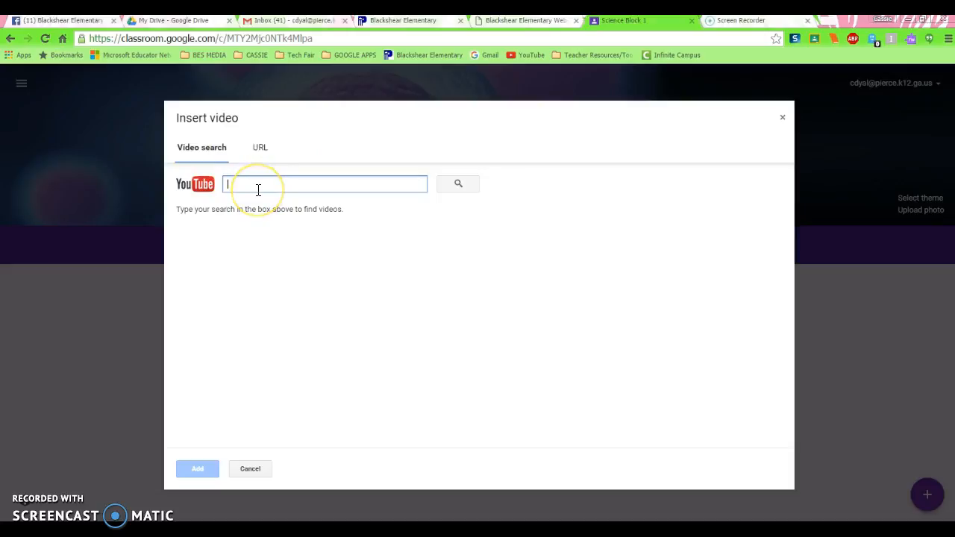
pyautogui.write('hurrican')
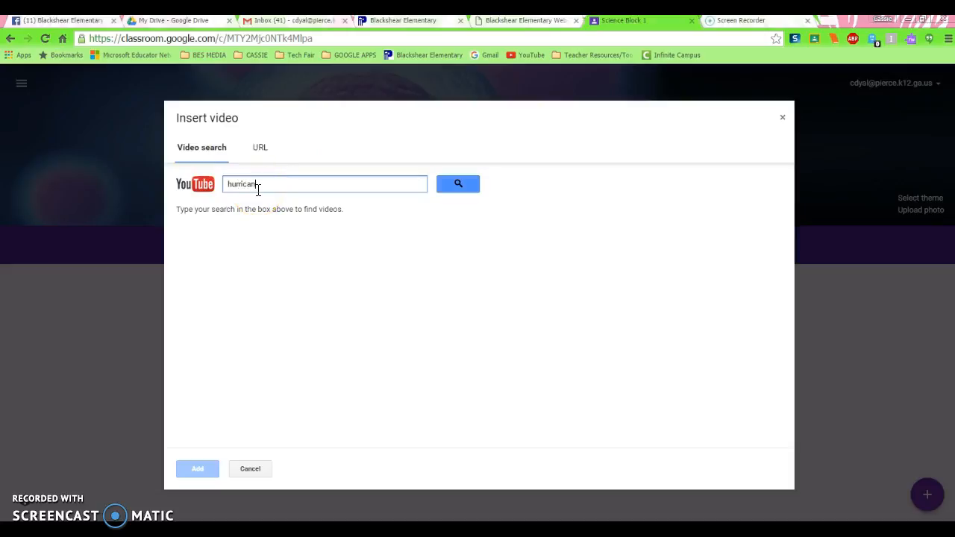
pyautogui.write('e vs tornadoes')
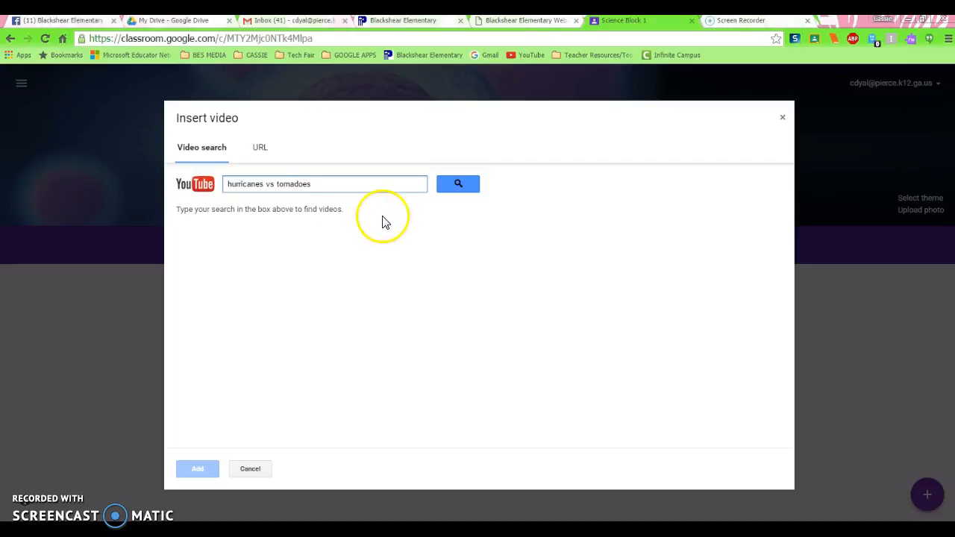
pyautogui.click(453, 189)
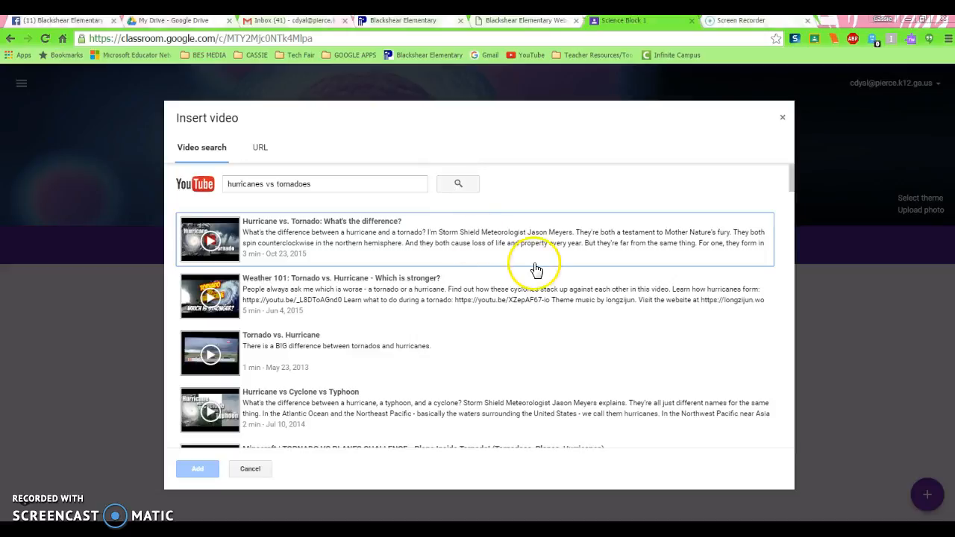
# - Attach the YouTube video "Hurricane vs. Tornado: What's the difference?" to the assignment
pyautogui.moveTo(791, 176)
pyautogui.mouseDown()
pyautogui.moveTo(790, 345)
pyautogui.moveTo(779, 305)
pyautogui.moveTo(782, 178)
pyautogui.mouseUp()
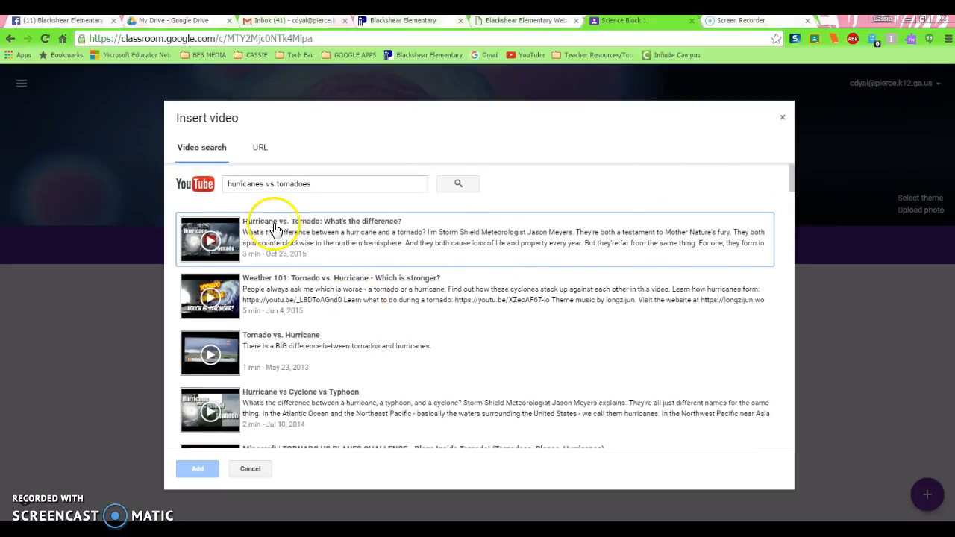
pyautogui.click(274, 231)
pyautogui.click(198, 470)
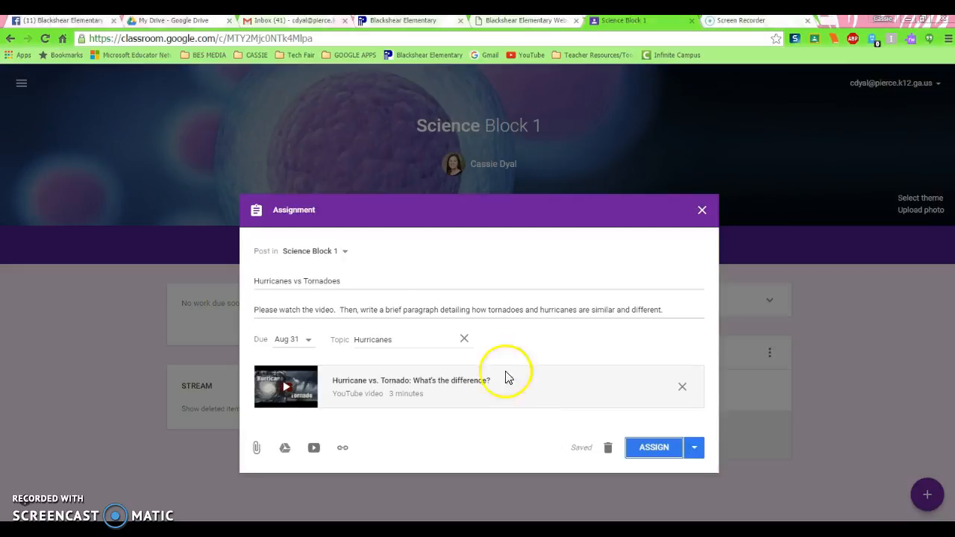
# - Attach the Google Docs file "Hurricanes vs Tornadoes Writing Piece" from the recent Drive files to the assignment
pyautogui.click(287, 449)
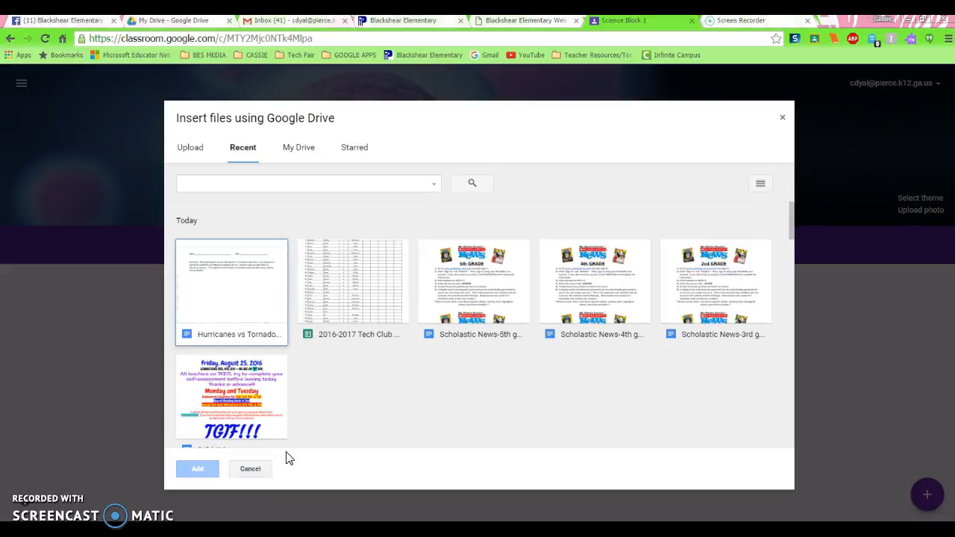
pyautogui.click(225, 298)
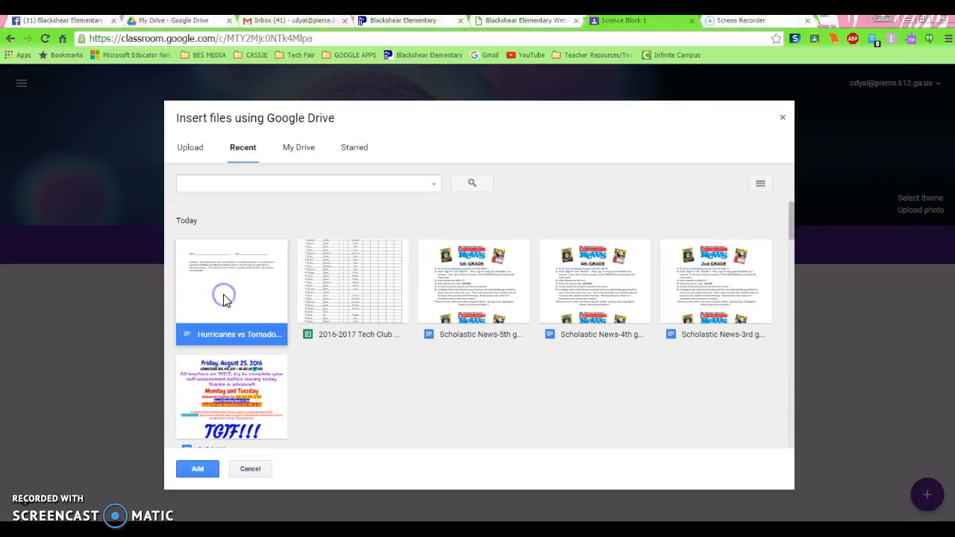
pyautogui.click(197, 466)
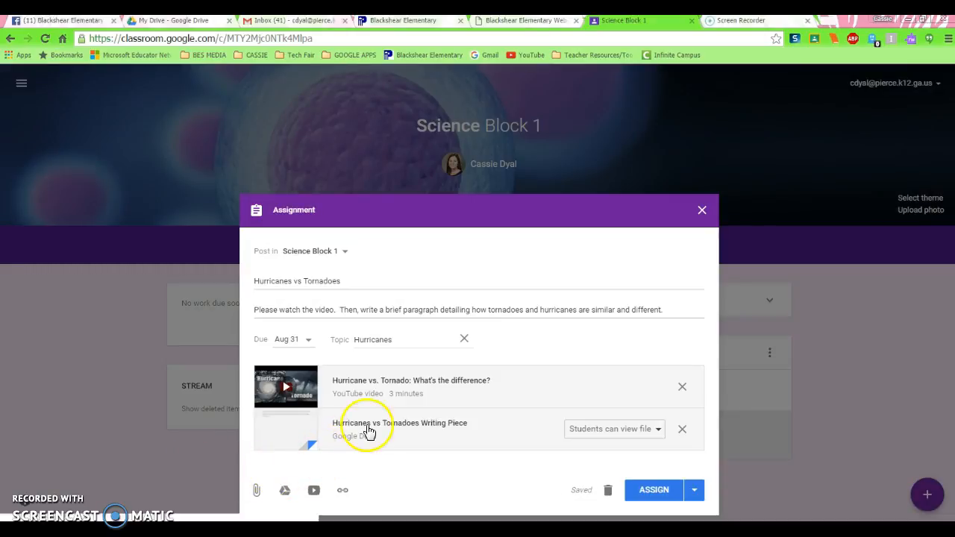
# - Set the attached Writing Piece document to make a copy for each student
pyautogui.click(659, 431)
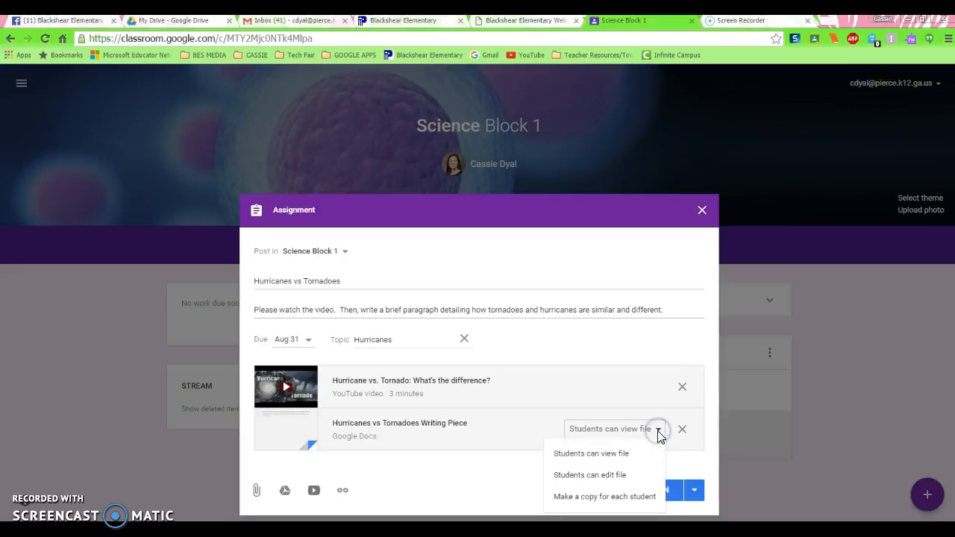
pyautogui.click(631, 457)
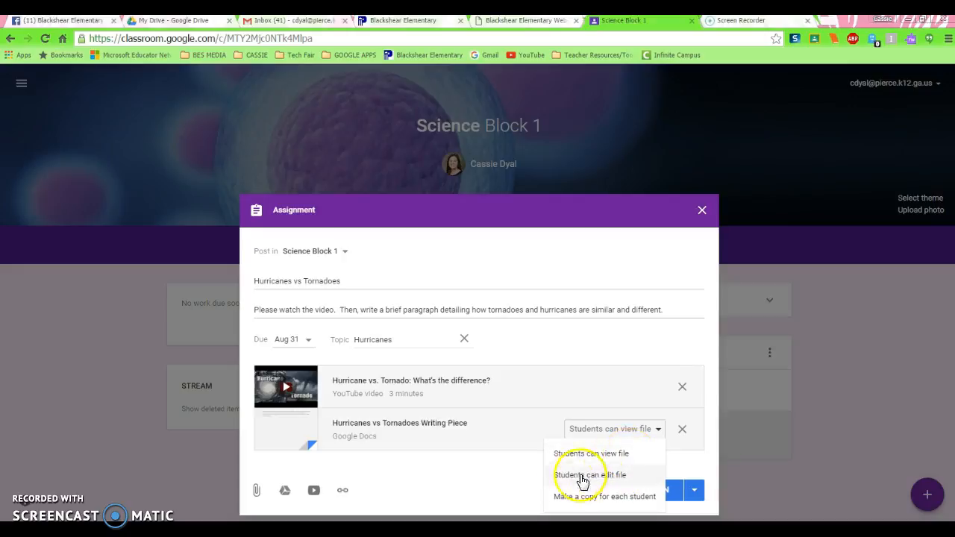
pyautogui.click(633, 497)
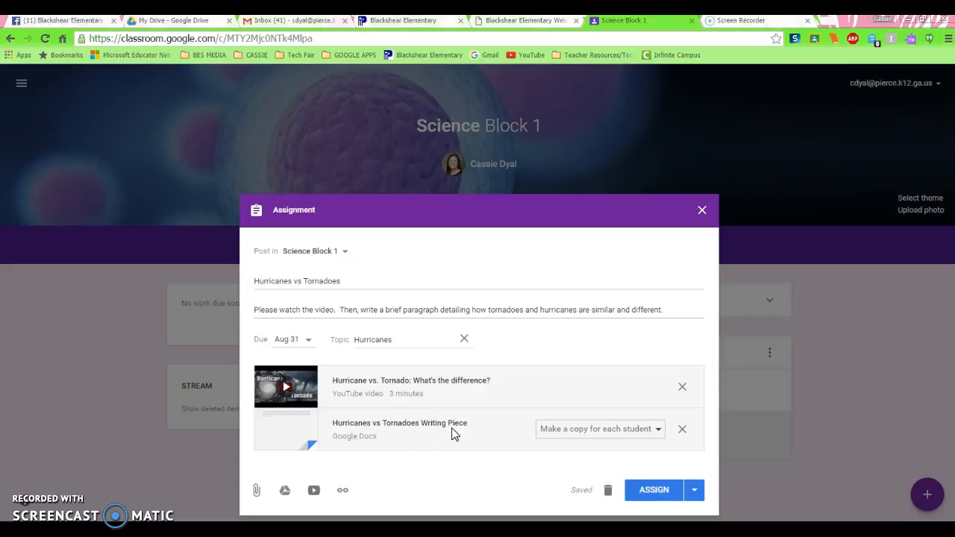
pyautogui.click(606, 432)
# - Assign the finished "Hurricanes vs Tornadoes" assignment to the Science Block 1 class immediately
pyautogui.click(694, 490)
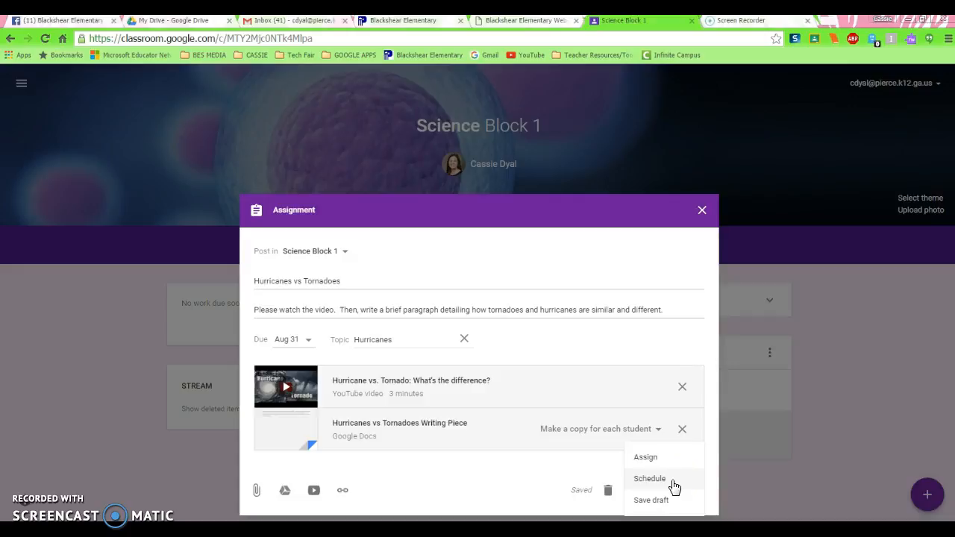
pyautogui.click(674, 508)
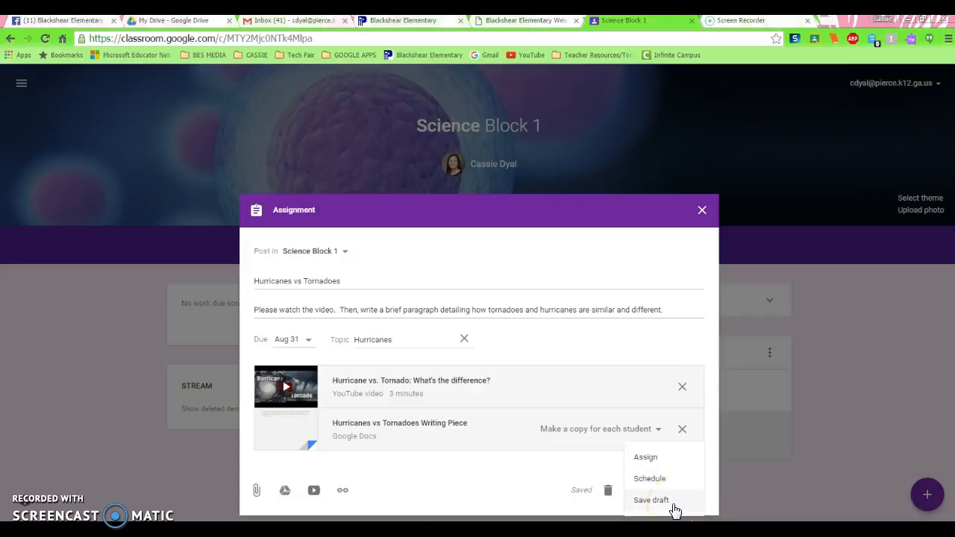
pyautogui.click(560, 480)
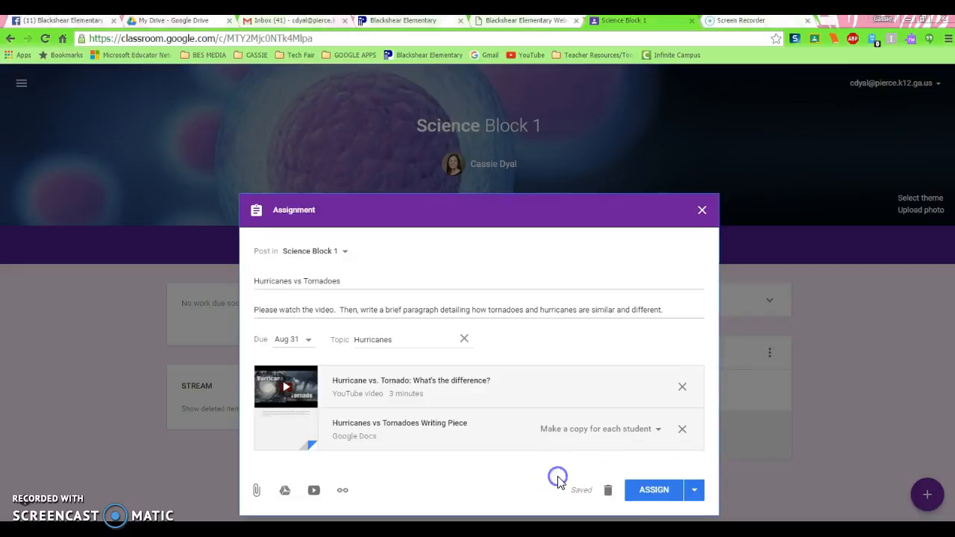
pyautogui.click(654, 494)
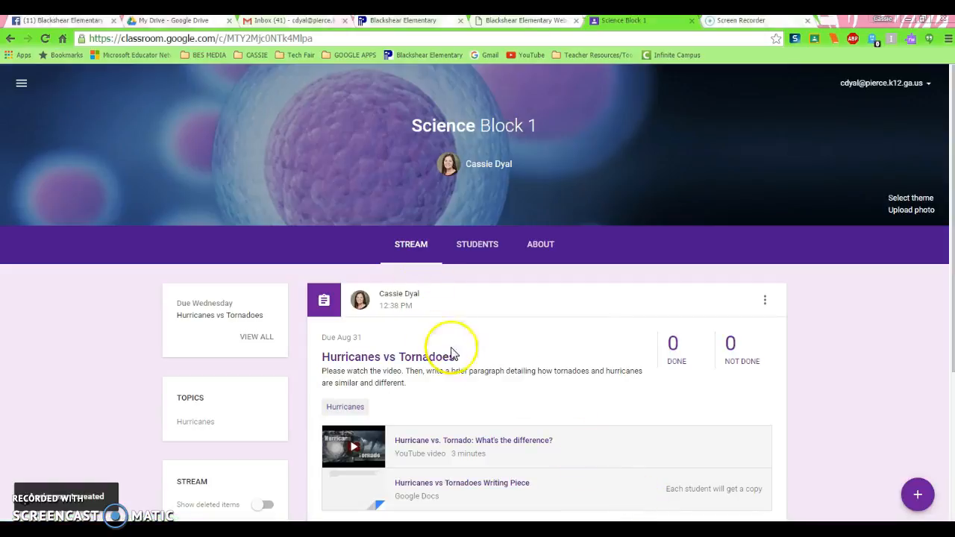
# - Review the posted assignment in the class stream, including its due date, attachments, completion counts and available post options
pyautogui.scroll(-2, 551, 386)
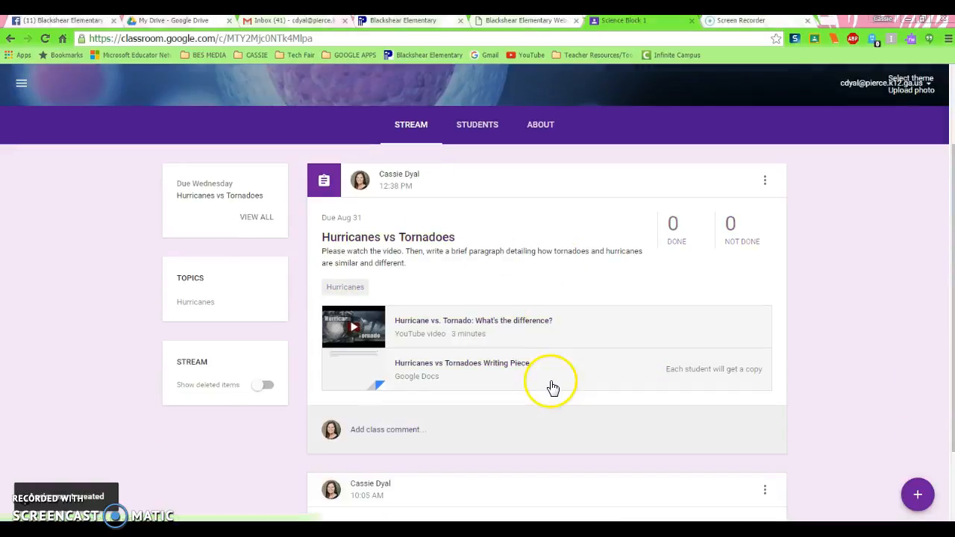
pyautogui.scroll(-2, 551, 387)
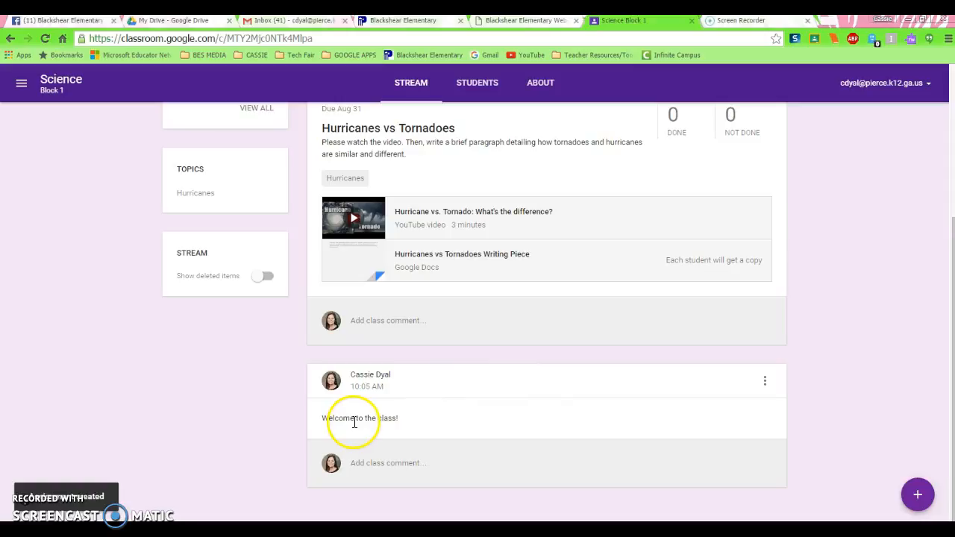
pyautogui.scroll(1, 418, 399)
pyautogui.scroll(-1, 422, 402)
pyautogui.scroll(2, 422, 402)
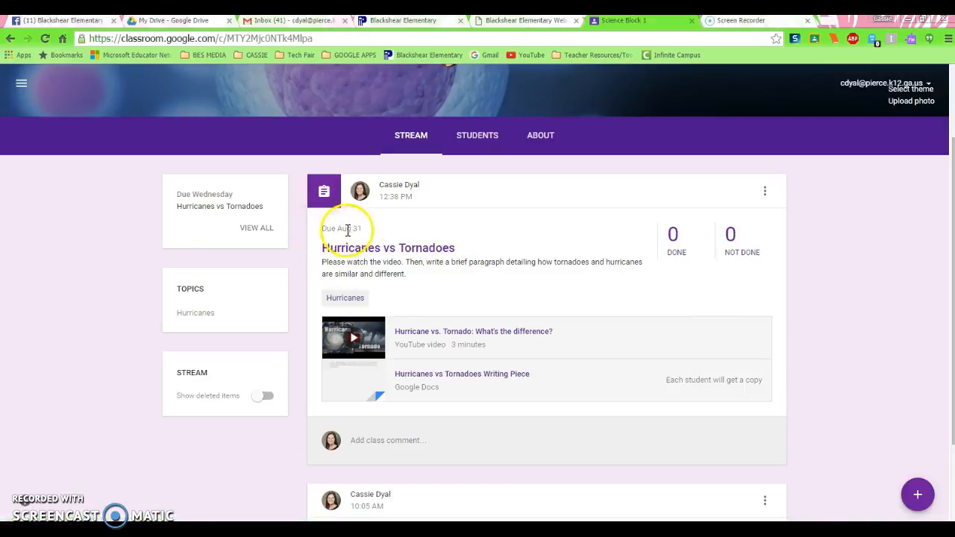
pyautogui.click(679, 263)
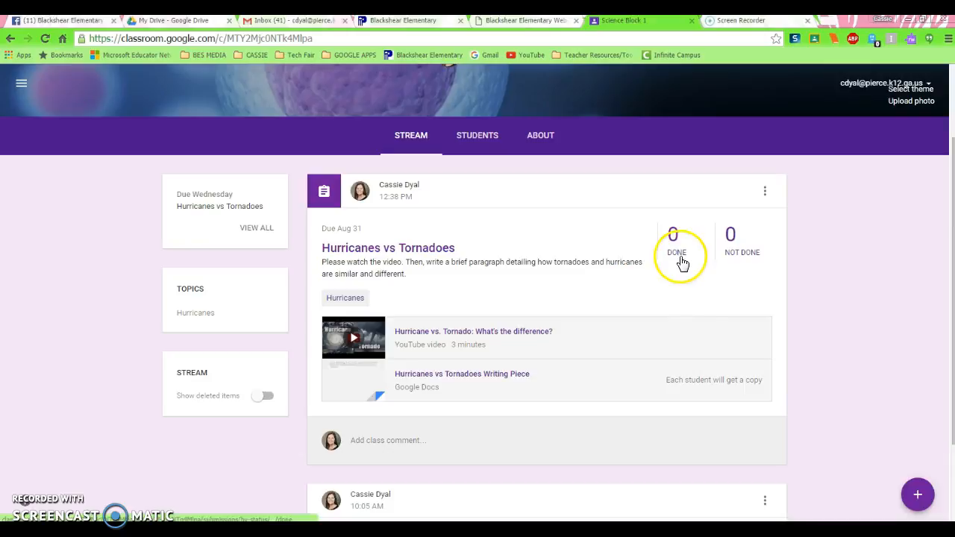
pyautogui.click(735, 251)
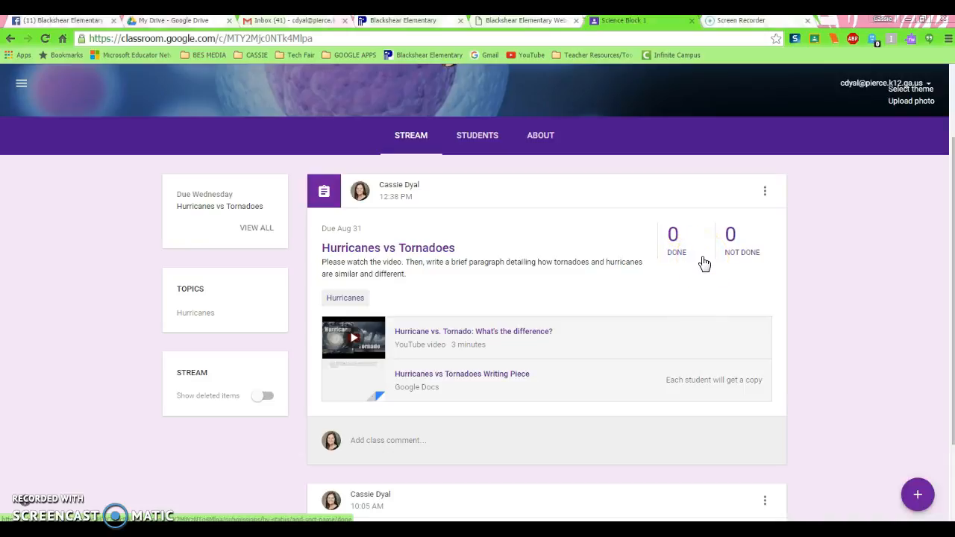
pyautogui.click(765, 193)
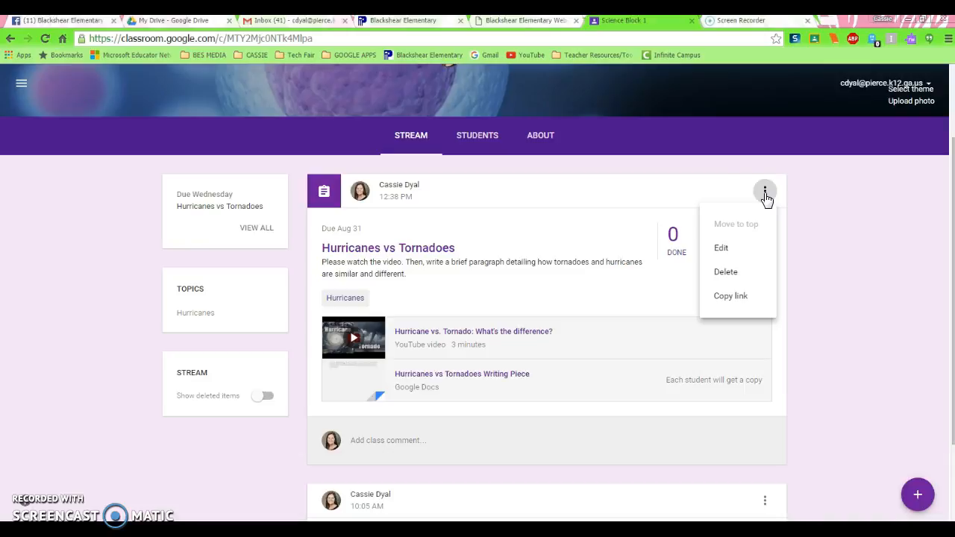
pyautogui.click(750, 293)
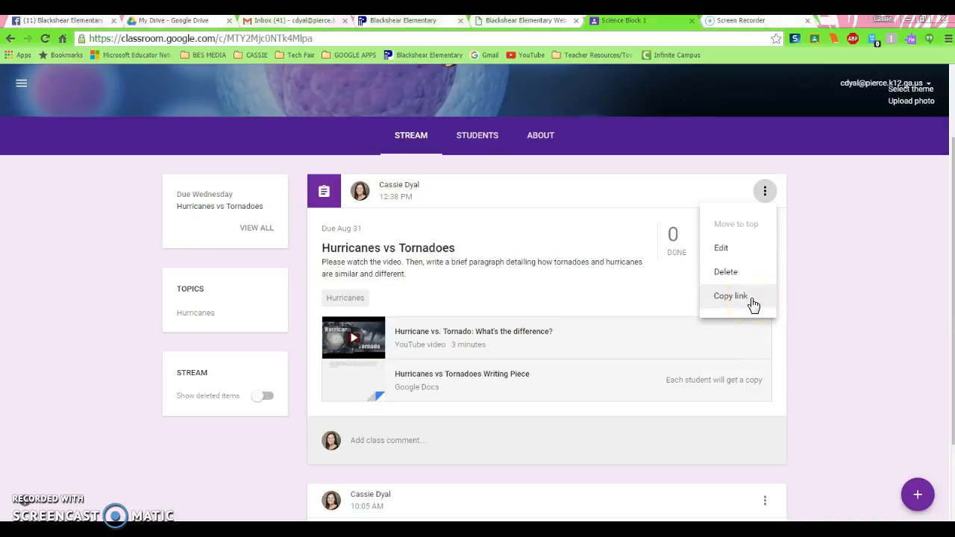
pyautogui.click(642, 201)
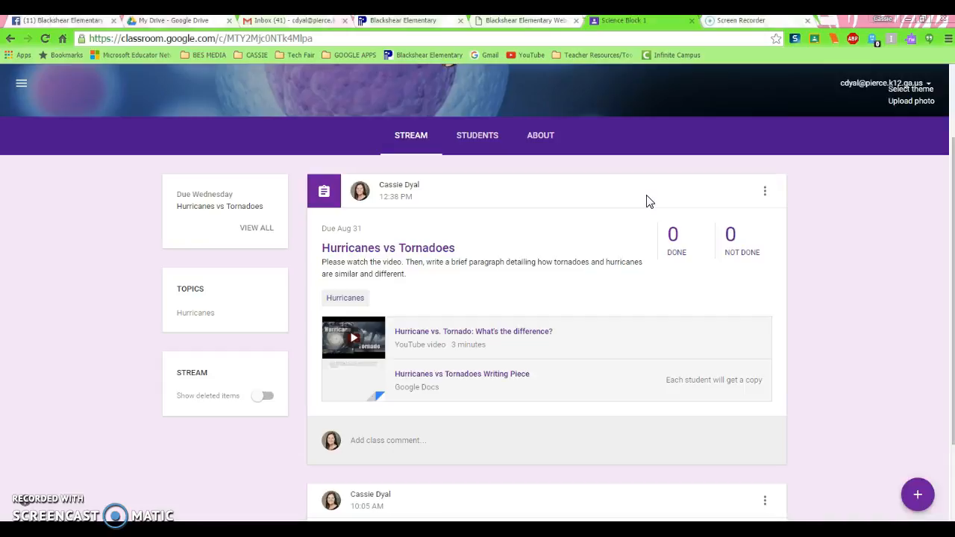
pyautogui.click(95, 340)
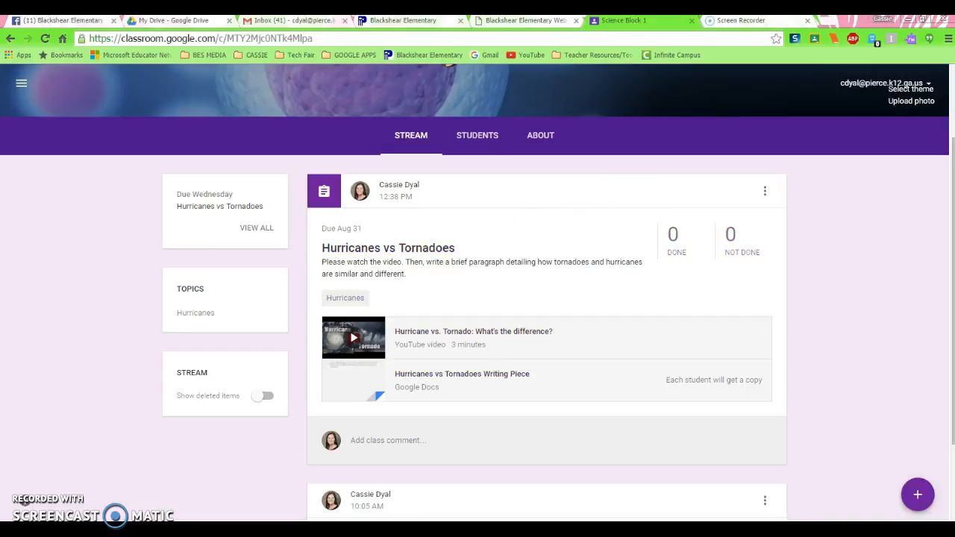